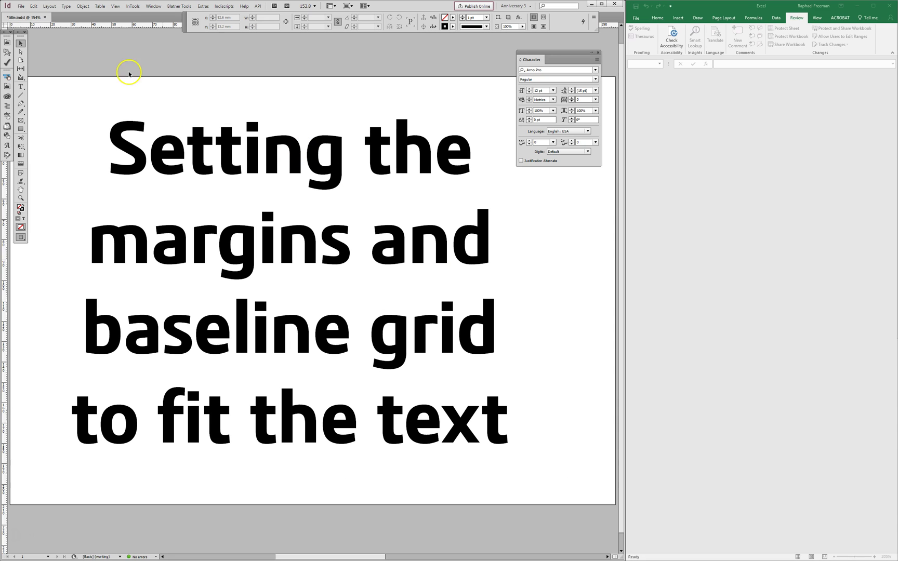
# Step: Close the open title document without saving its changes
pyautogui.click(45, 18)
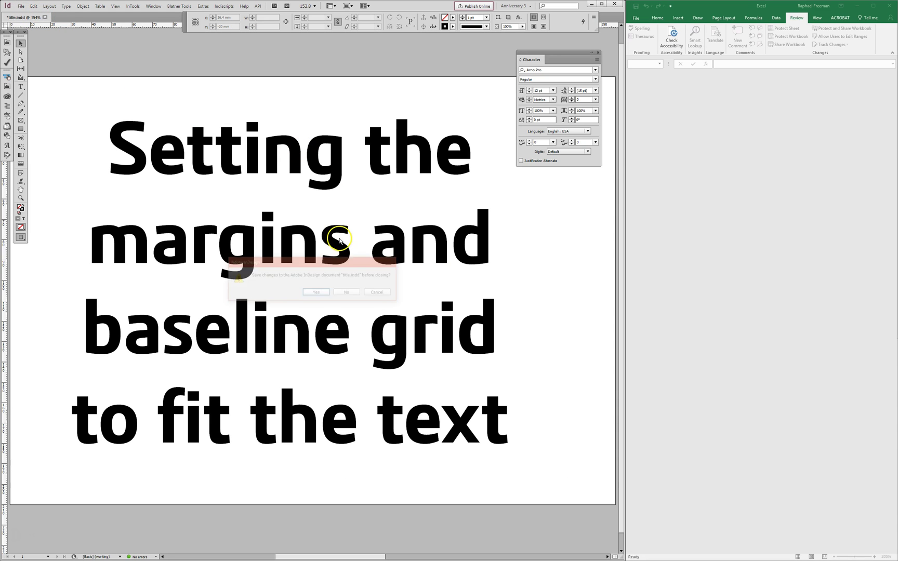
pyautogui.click(350, 294)
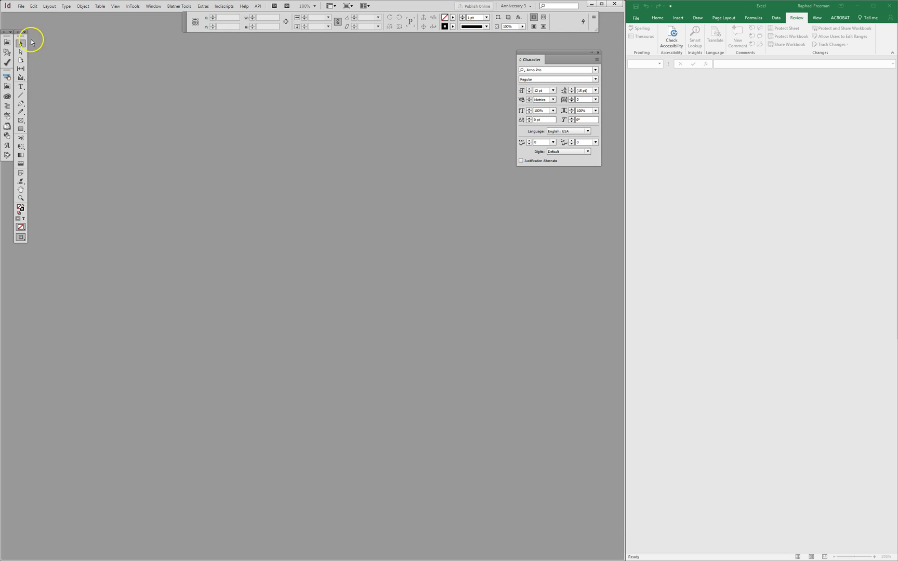
# Step: Start a new facing-pages document sized 150 × 220 mm, with left-to-right binding and a primary text frame
pyautogui.click(20, 6)
pyautogui.click(139, 15)
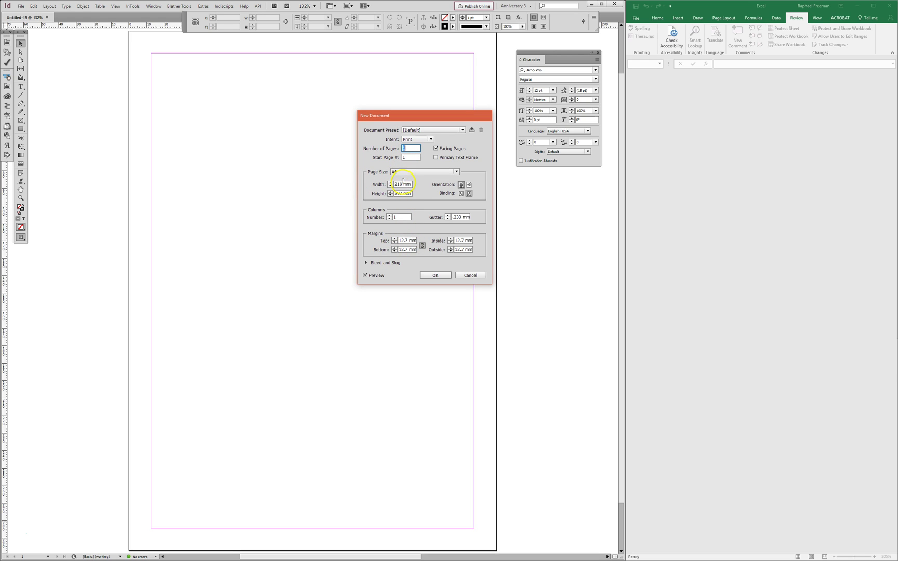
pyautogui.moveTo(411, 184); pyautogui.dragTo(337, 181)
pyautogui.press('Tab')
pyautogui.press('Tab')
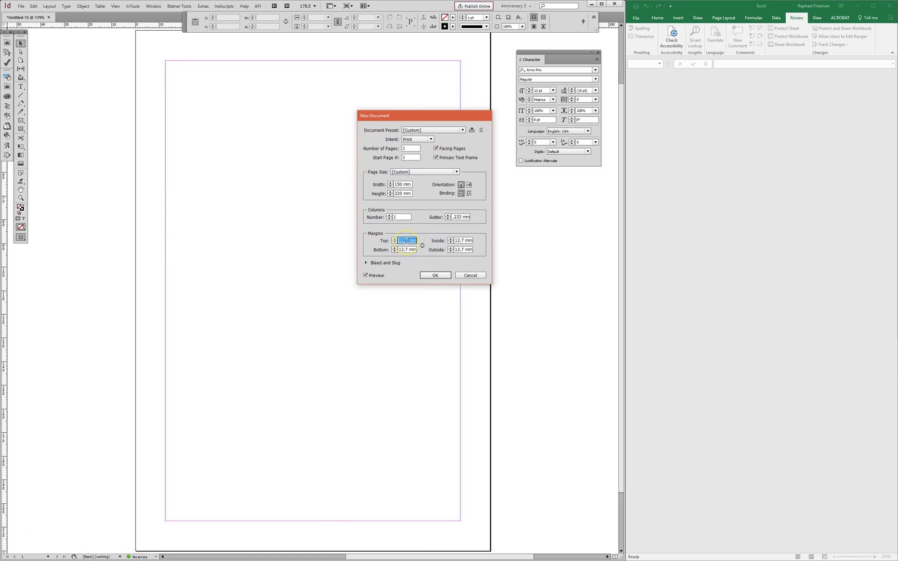
# Step: Set the margins to 20 mm top, 30 mm bottom, 20 mm inside and 30 mm outside, and create the document
pyautogui.write('20')
pyautogui.press('Tab')
pyautogui.write('30')
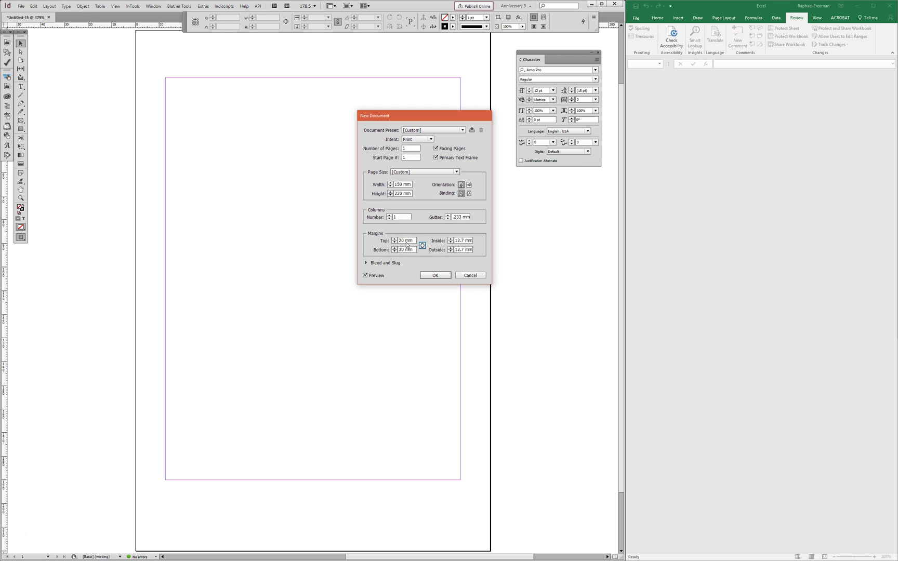
pyautogui.press('Tab')
pyautogui.write('20')
pyautogui.press('Tab')
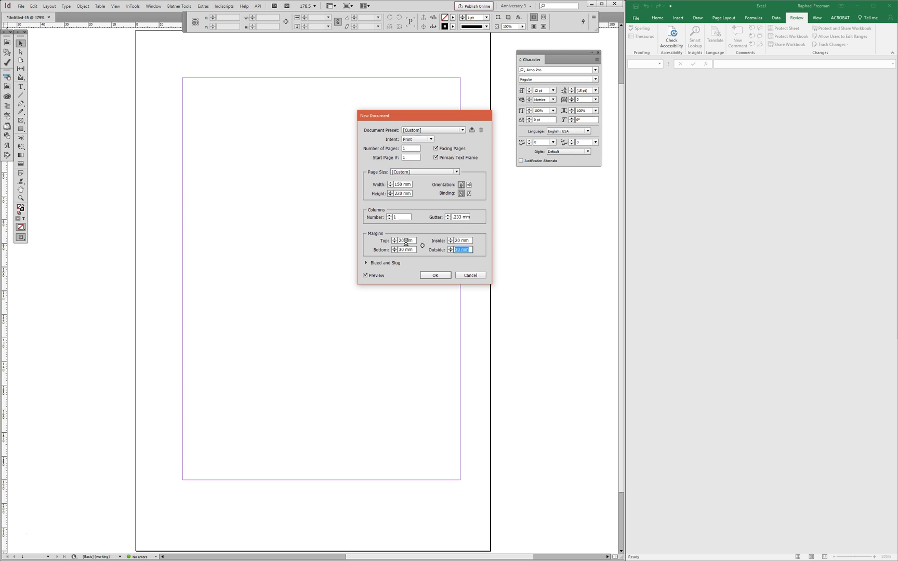
pyautogui.press('Return')
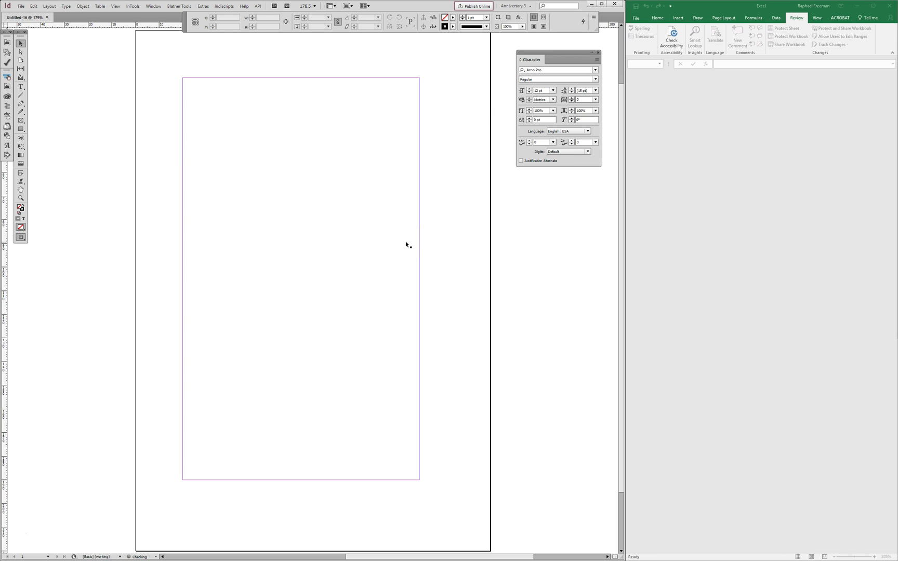
# Step: Show the baseline grid and inspect how its lines meet the top and bottom margins of the page
pyautogui.hotkey('ctrl', 'alt', "'")
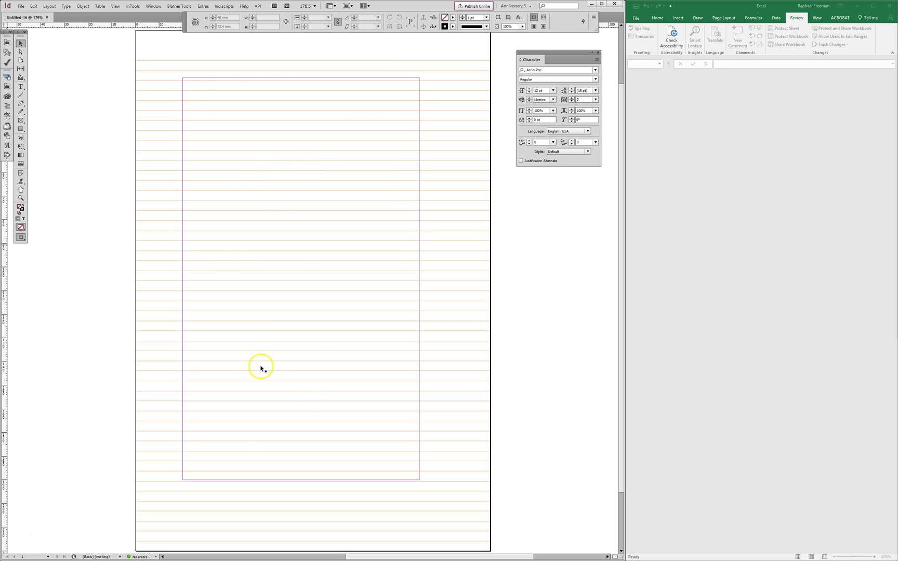
pyautogui.moveTo(156, 62); pyautogui.dragTo(345, 189)
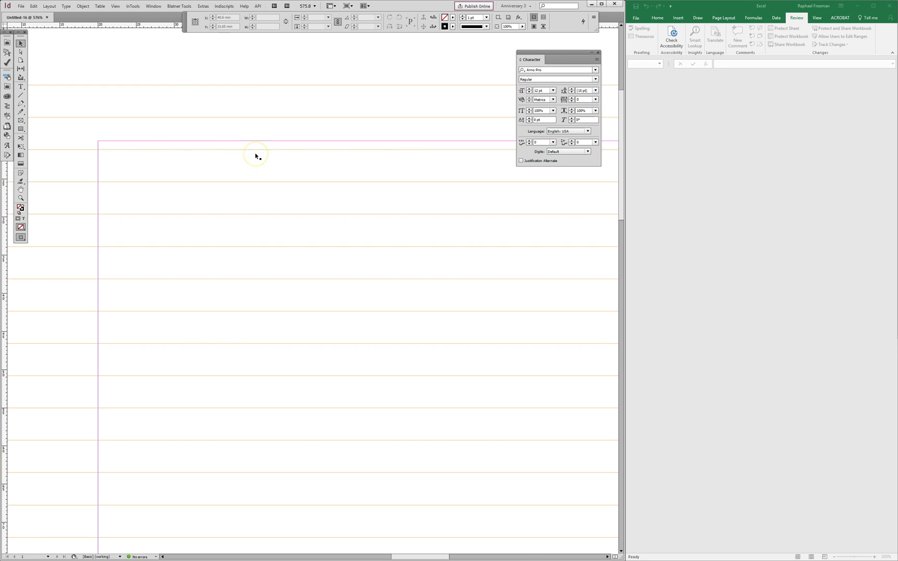
pyautogui.moveTo(255, 156); pyautogui.dragTo(287, 473)
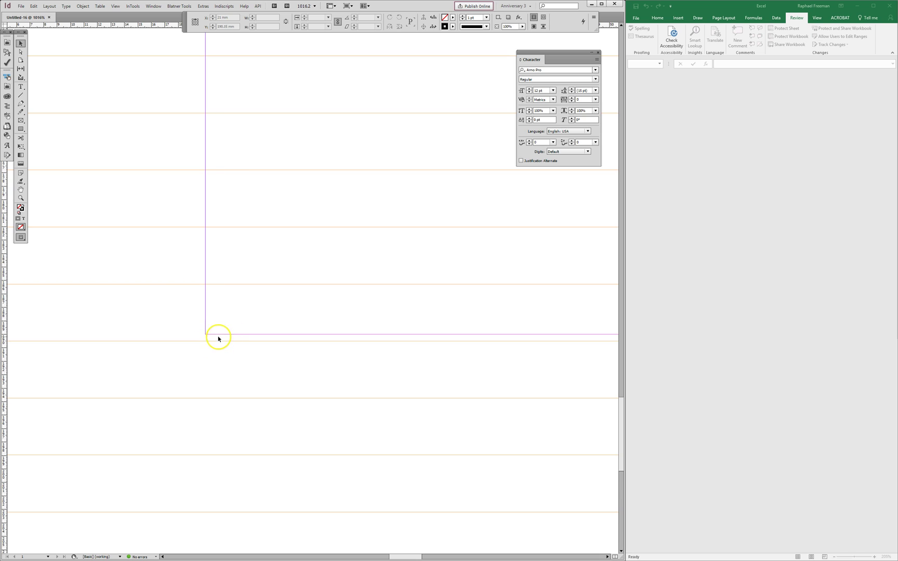
pyautogui.hotkey('ctrl', '0')
pyautogui.moveTo(138, 450); pyautogui.dragTo(232, 552)
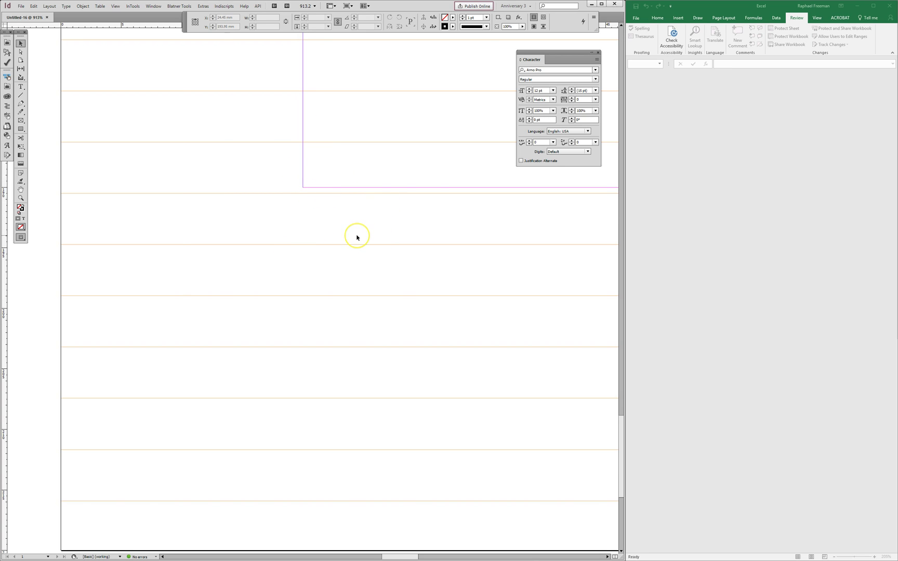
pyautogui.hotkey('ctrl', '0')
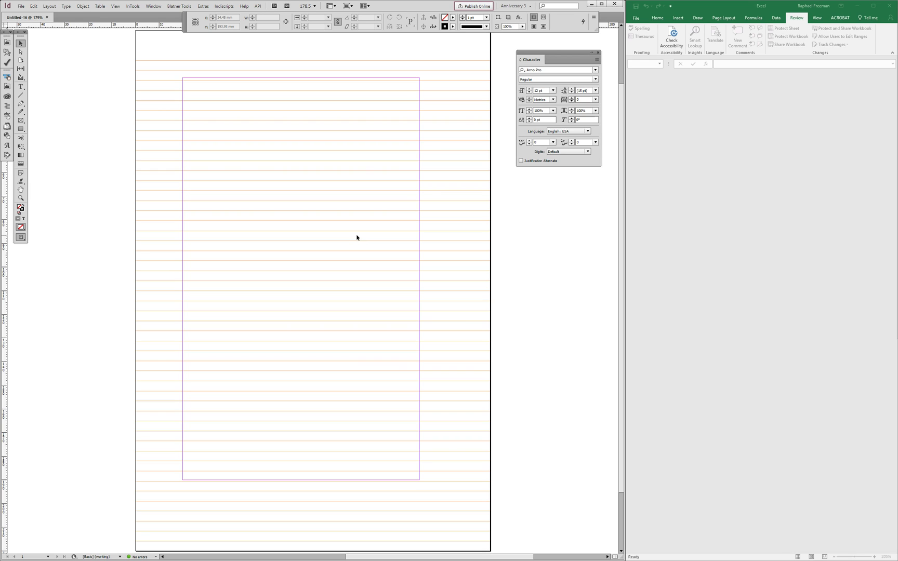
# Step: Dock the floating Control panel, and switch to Excel to open the recent workbook grid calculator v3.xlsx
pyautogui.moveTo(185, 30); pyautogui.dragTo(171, 10)
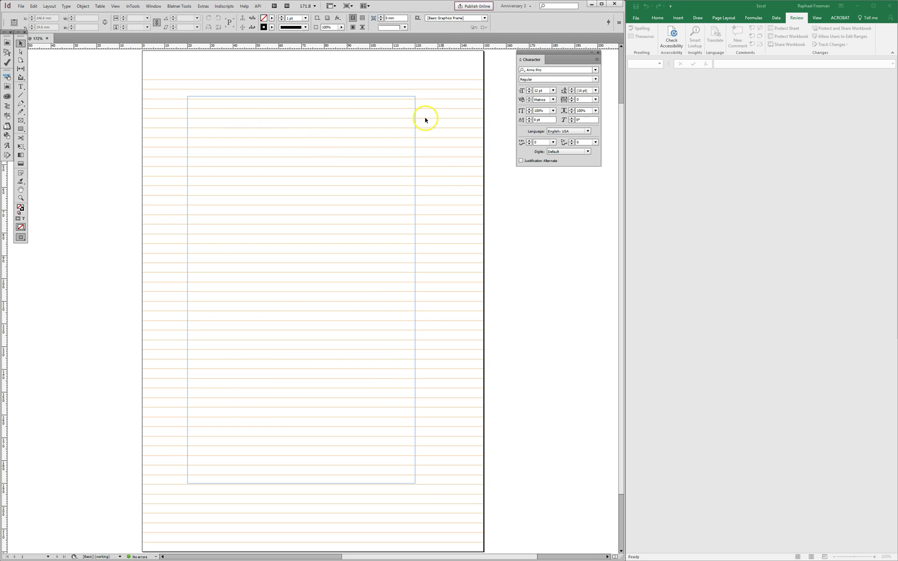
pyautogui.click(720, 127)
pyautogui.click(639, 18)
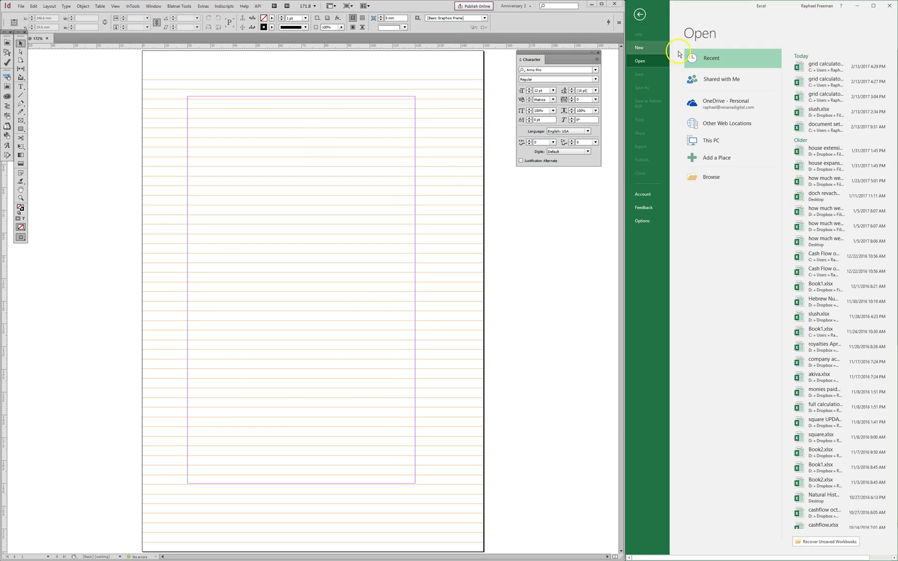
pyautogui.click(814, 64)
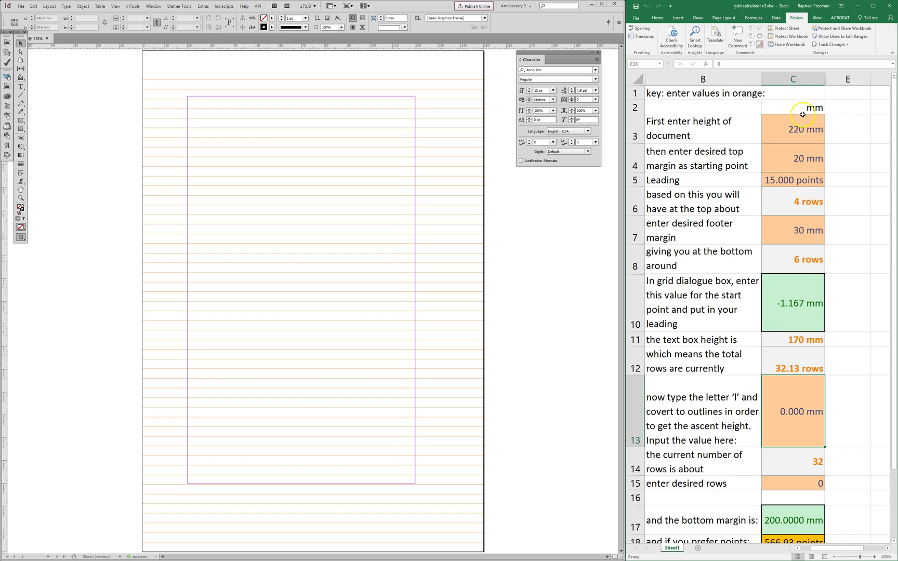
# Step: Clear the document height, top margin, leading and footer margin values in the grid calculator
pyautogui.click(807, 136)
pyautogui.press('Delete')
pyautogui.press('Down')
pyautogui.press('Delete')
pyautogui.press('Down')
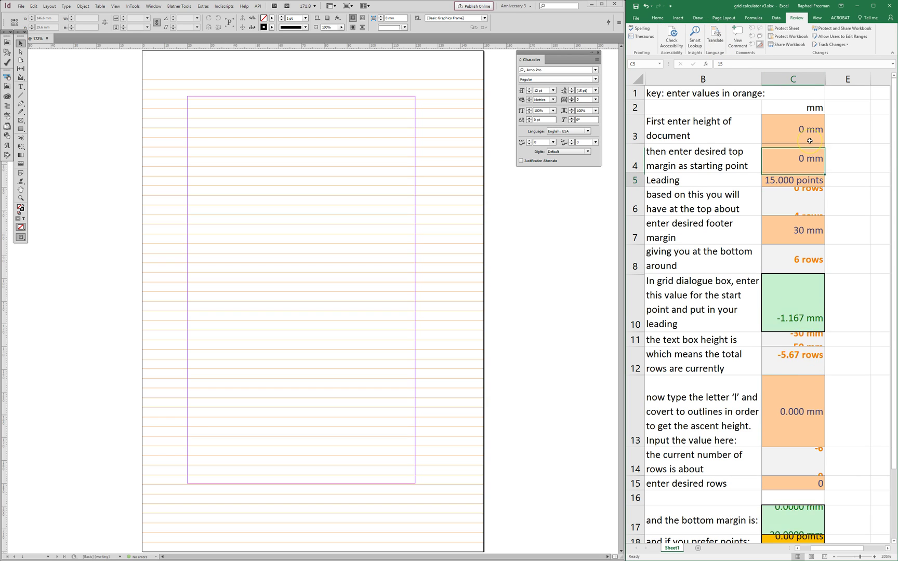
pyautogui.press('Delete')
pyautogui.press('Down')
pyautogui.press('Down')
pyautogui.press('Delete')
pyautogui.press('Down')
pyautogui.press('Down')
pyautogui.press('Down')
pyautogui.press('Down')
pyautogui.press('Down')
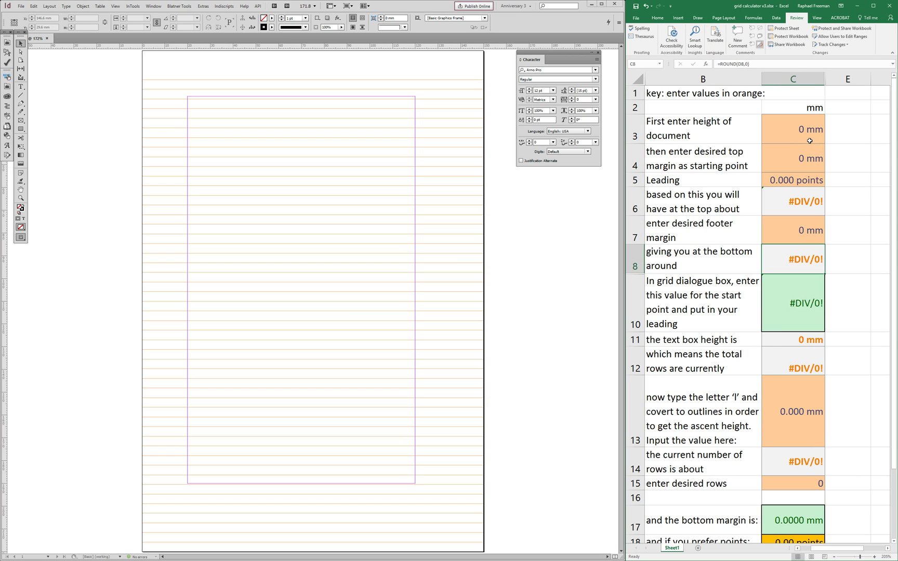
pyautogui.press('Down')
pyautogui.press('Down')
pyautogui.press('Down')
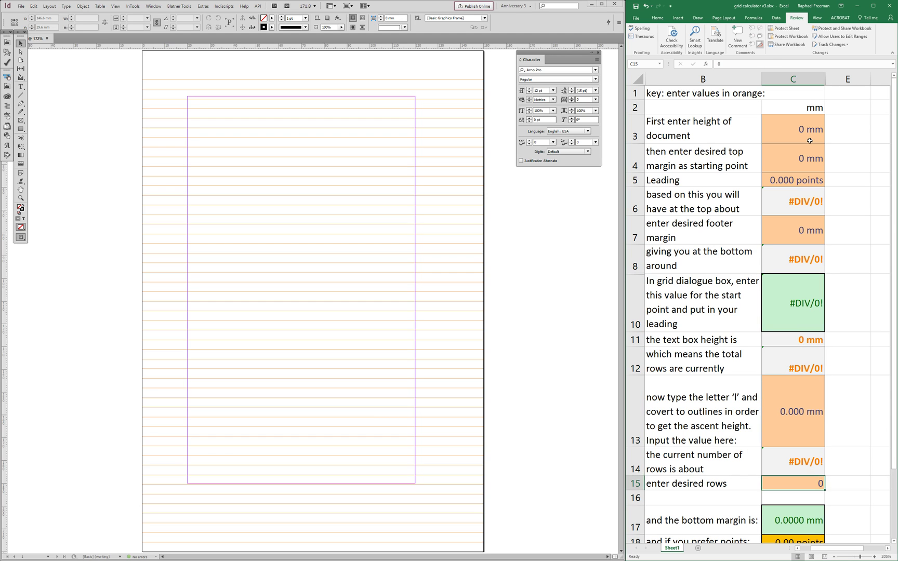
pyautogui.scroll(-4, 820, 255)
pyautogui.scroll(4, 820, 255)
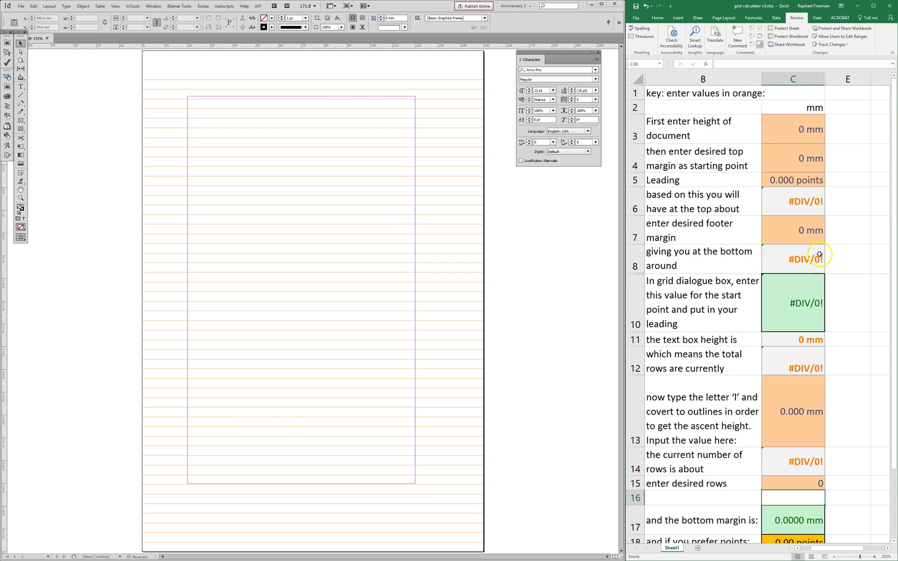
# Step: Enter a document height of 220 mm, top margin of 20 mm, leading of 15 points and footer margin of 30 mm in the calculator
pyautogui.click(293, 165)
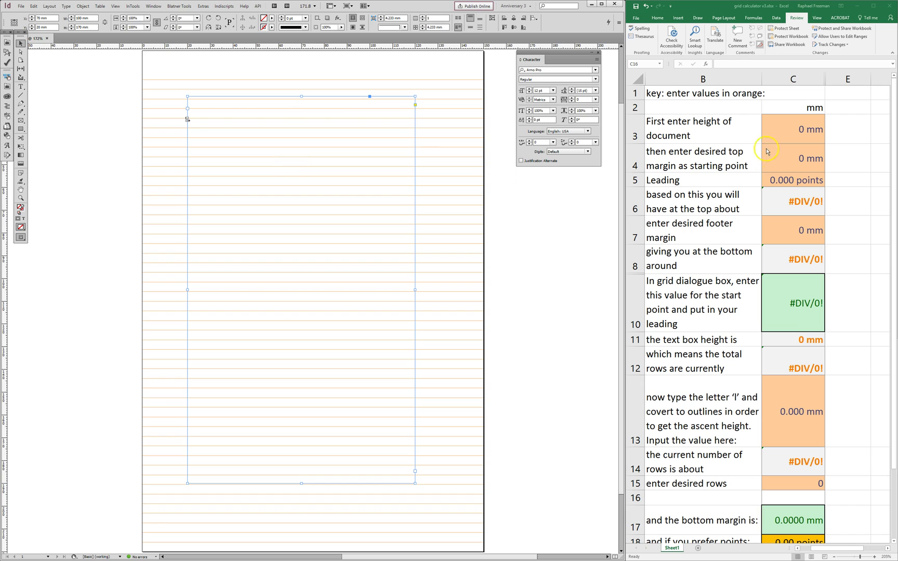
pyautogui.click(784, 130)
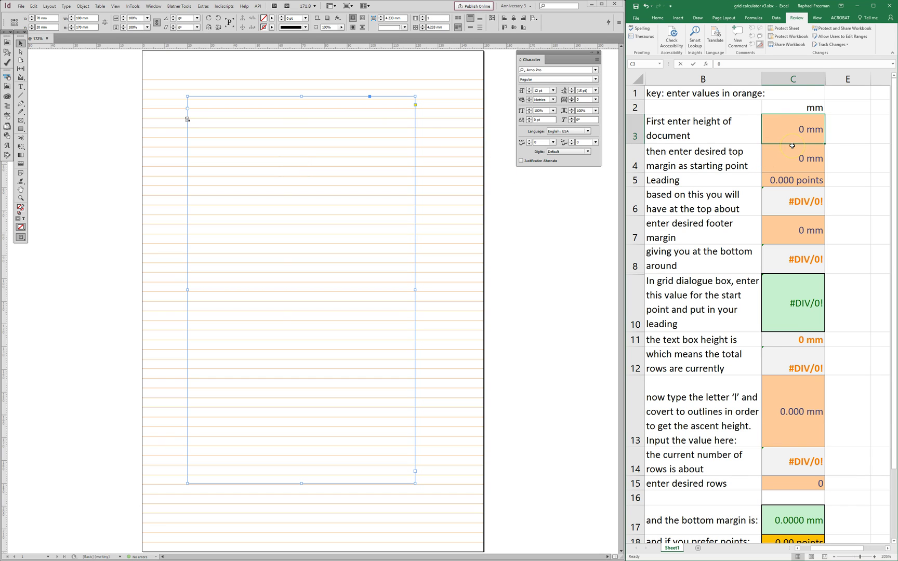
pyautogui.write('220')
pyautogui.press('Return')
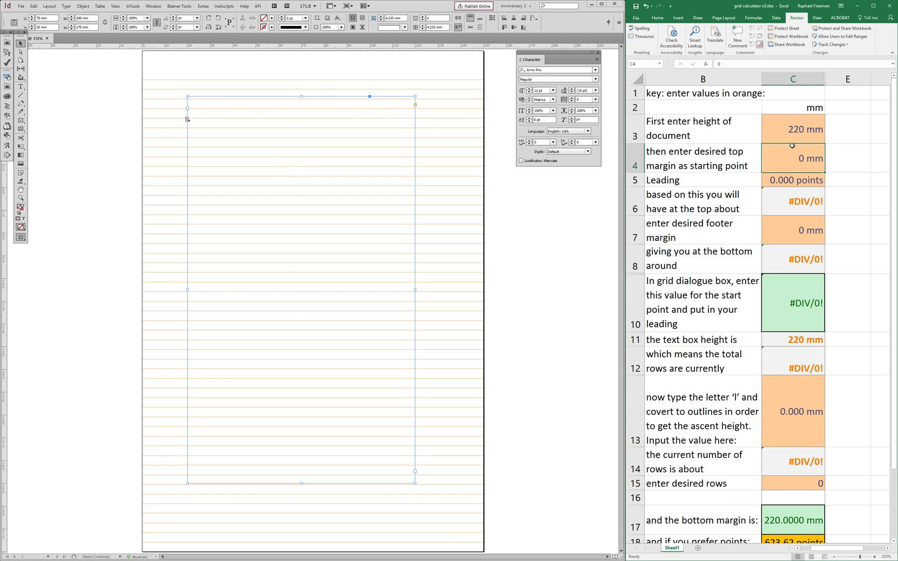
pyautogui.write('20')
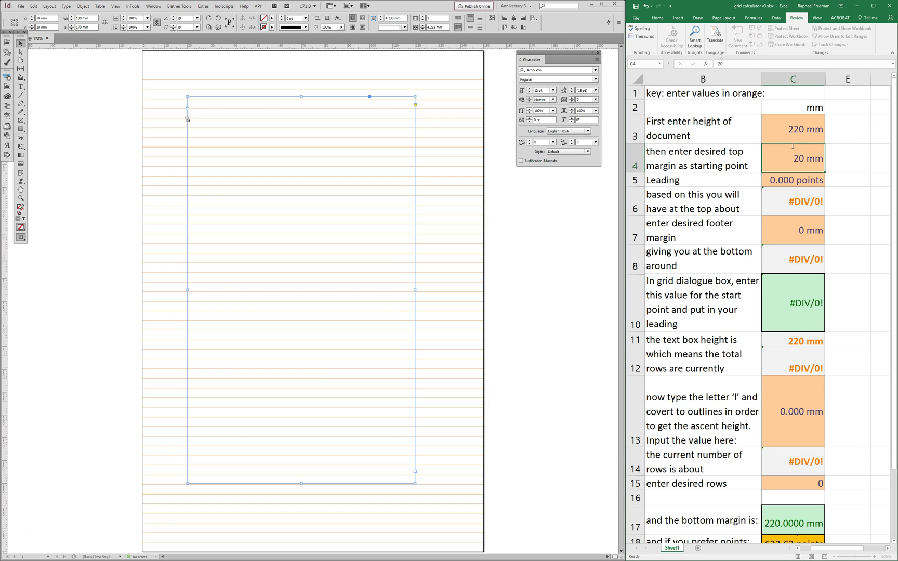
pyautogui.press('Return')
pyautogui.write('15')
pyautogui.press('Return')
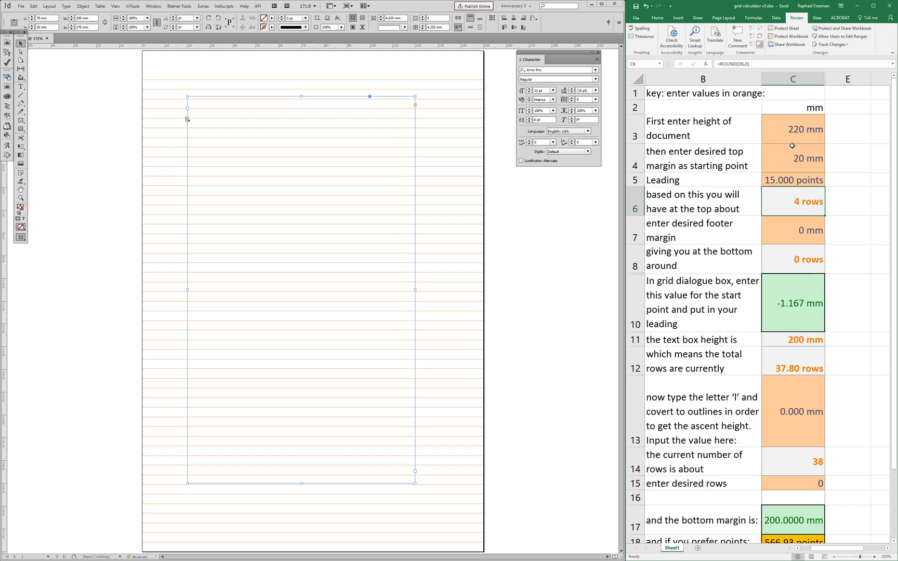
pyautogui.press('Return')
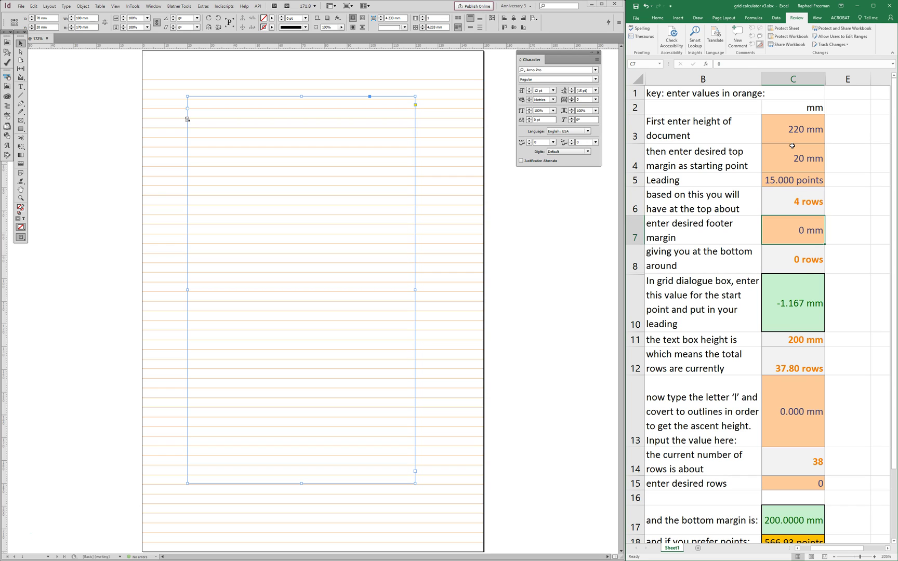
pyautogui.write('30')
pyautogui.press('Return')
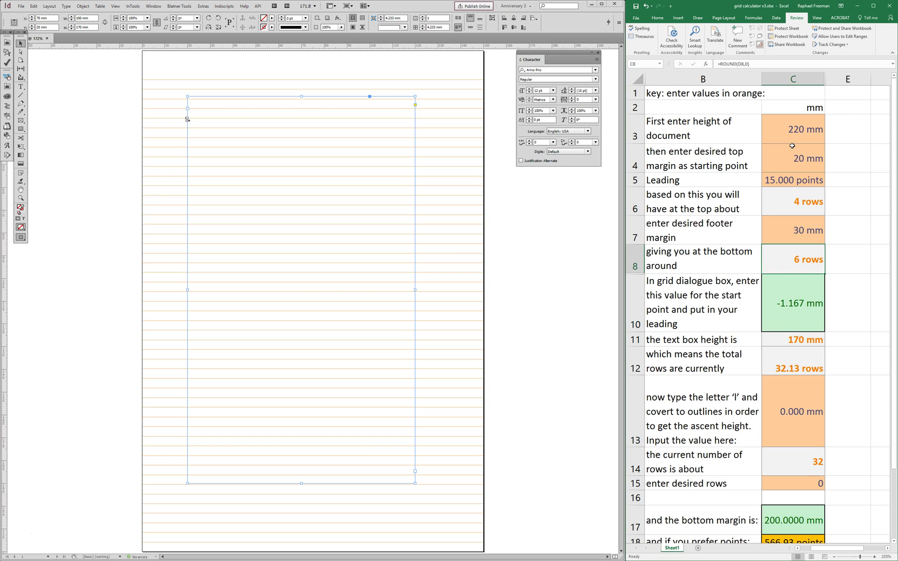
# Step: Fill cell B13, which holds the instruction about the letter 'l' and its ascent height, with yellow
pyautogui.press('Down')
pyautogui.press('Down')
pyautogui.press('Up')
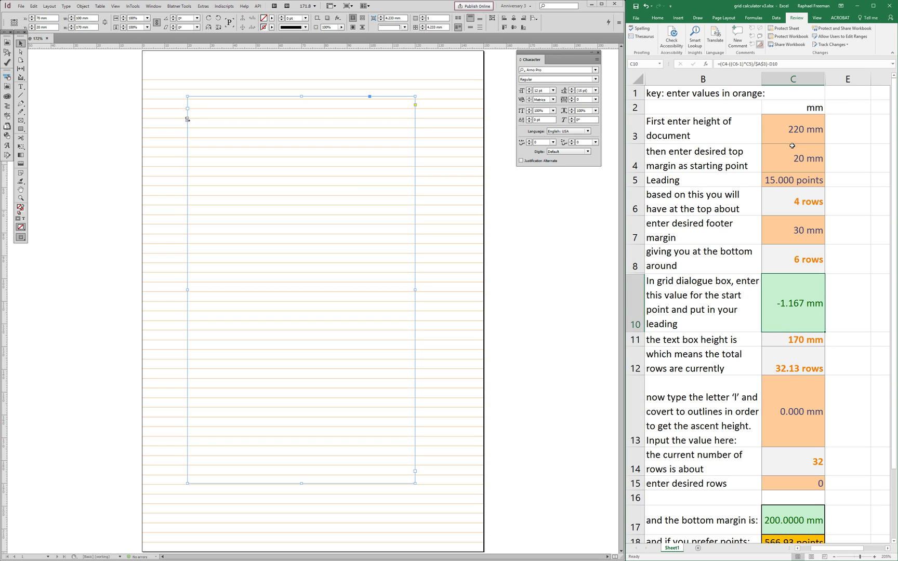
pyautogui.press('Down')
pyautogui.press('Down')
pyautogui.press('Down')
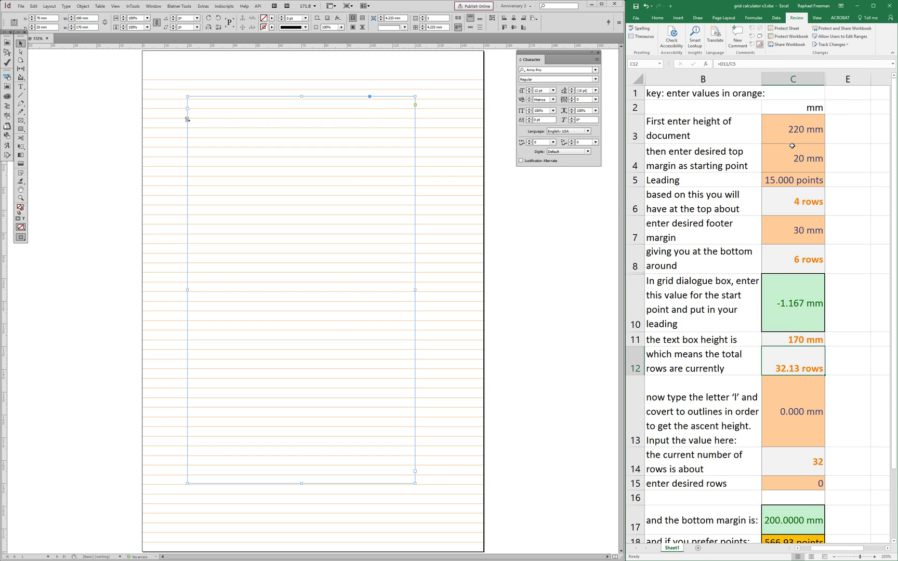
pyautogui.press('Left')
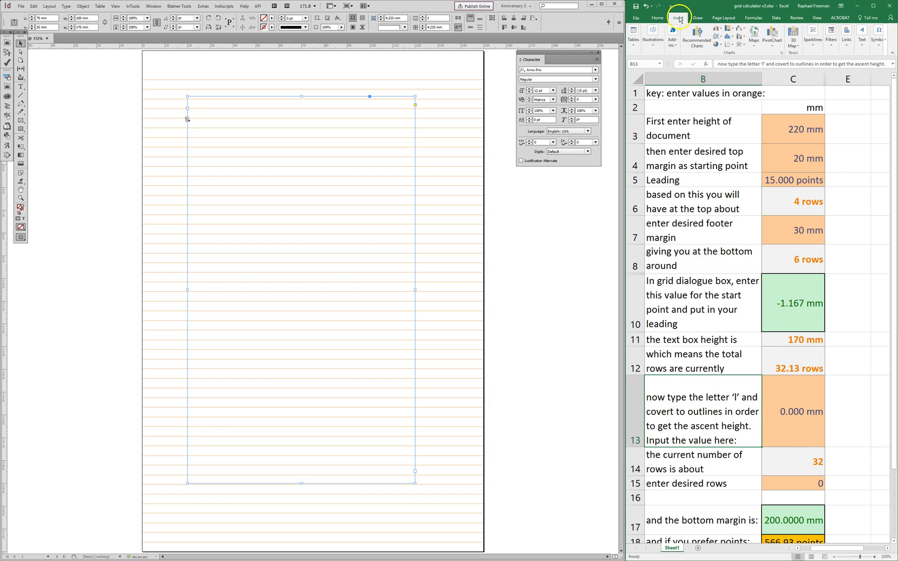
pyautogui.click(658, 18)
pyautogui.click(676, 45)
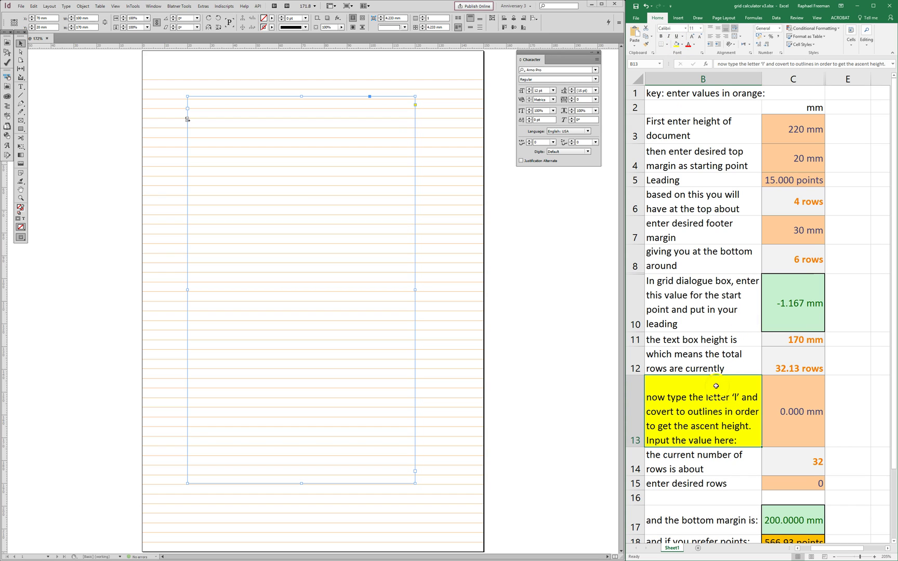
# Step: Correct the misspelled word "covert" to "convert" in the highlighted instruction in cell B13
pyautogui.doubleClick(659, 412)
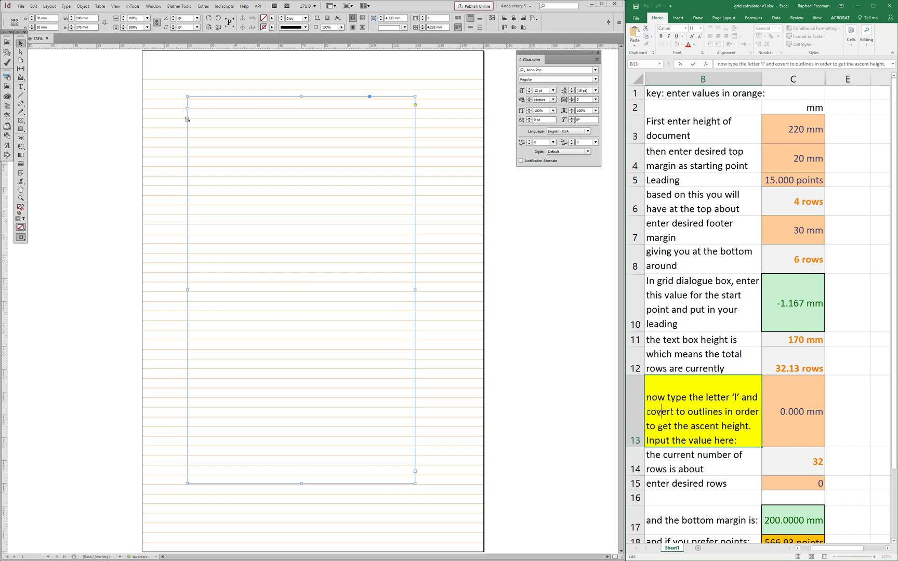
pyautogui.write('n')
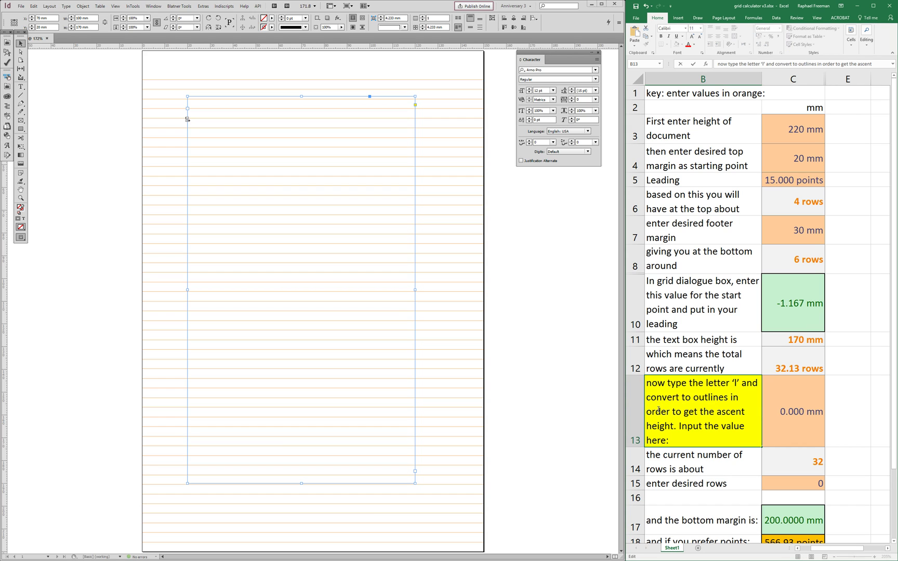
pyautogui.press('Return')
pyautogui.click(715, 446)
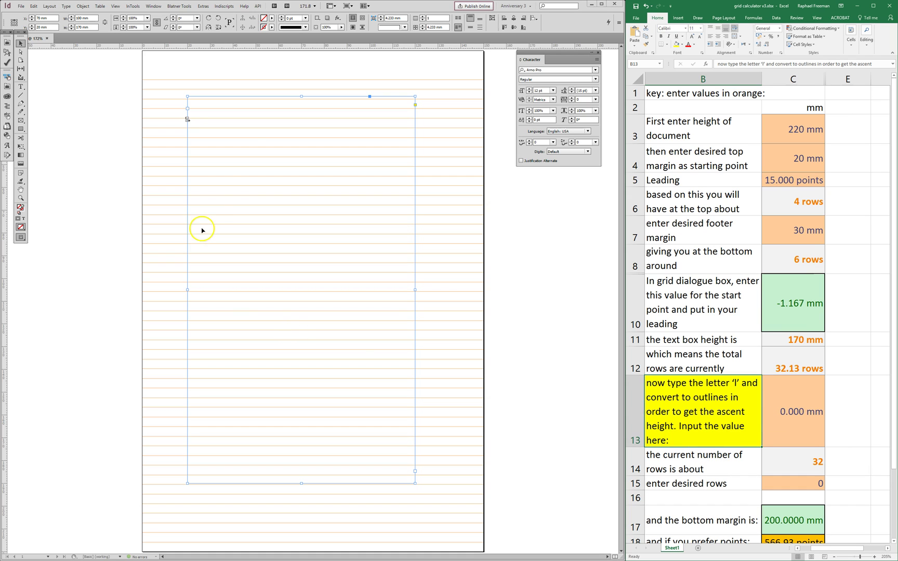
# Step: Fill the empty text frame on the page with placeholder text
pyautogui.click(227, 186)
pyautogui.press('t')
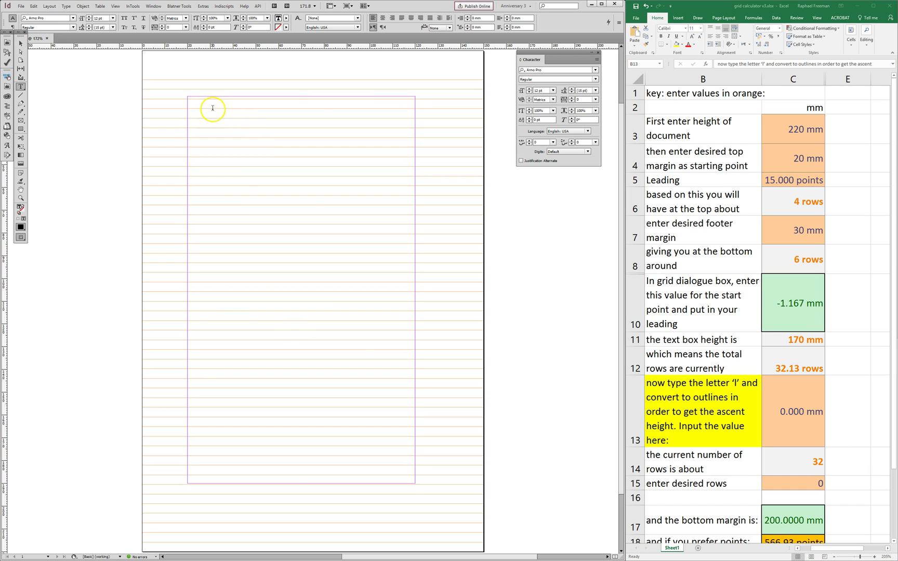
pyautogui.rightClick(213, 108)
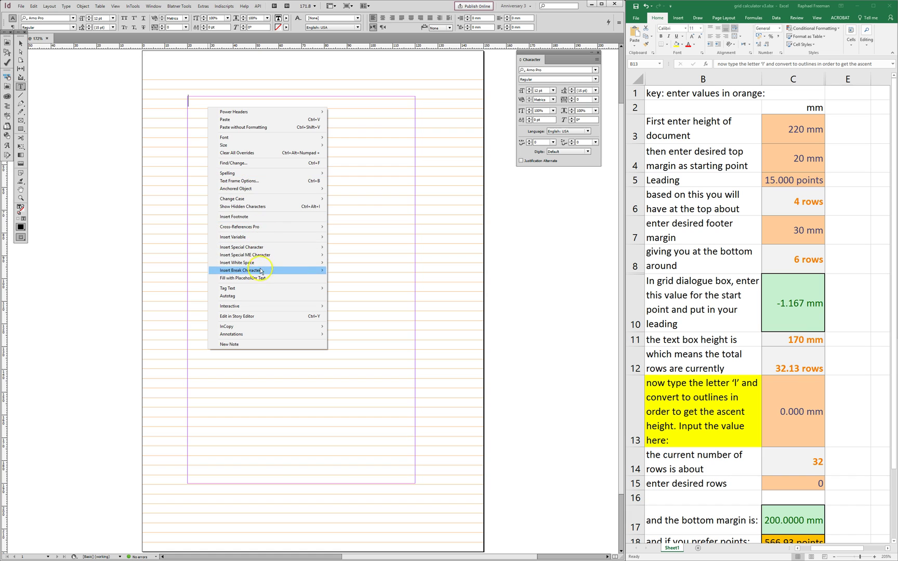
pyautogui.click(243, 278)
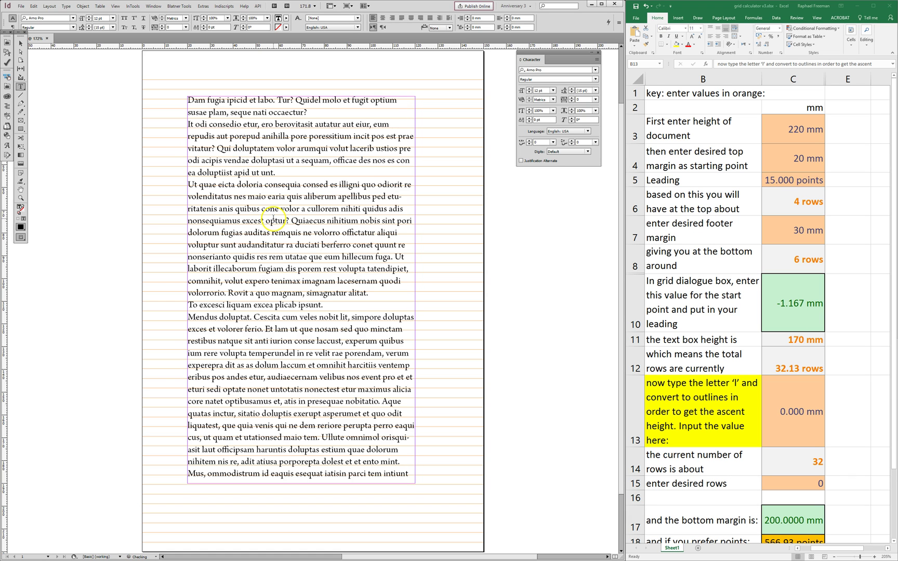
# Step: Copy all the placeholder text and paste it at the end of the second paragraph to lengthen the story onto the next page
pyautogui.hotkey('ctrl', 'a')
pyautogui.hotkey('ctrl', 'c')
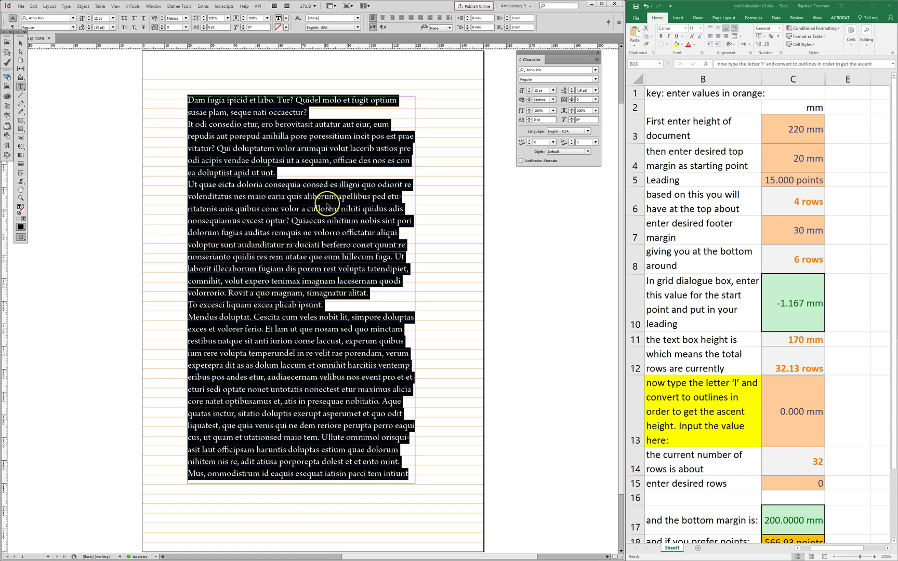
pyautogui.click(308, 168)
pyautogui.hotkey('ctrl', 'v')
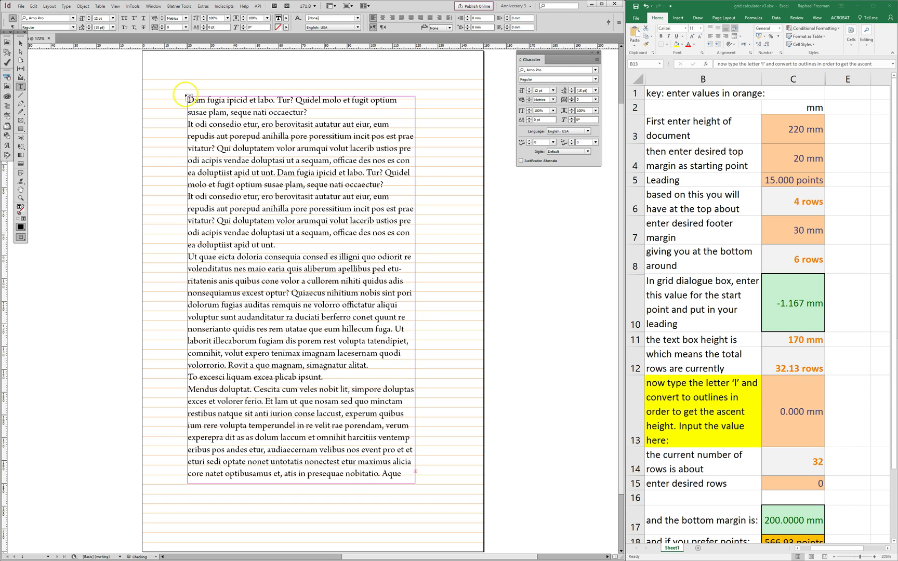
pyautogui.moveTo(166, 81); pyautogui.dragTo(388, 190)
pyautogui.hotkey('ctrl', '0')
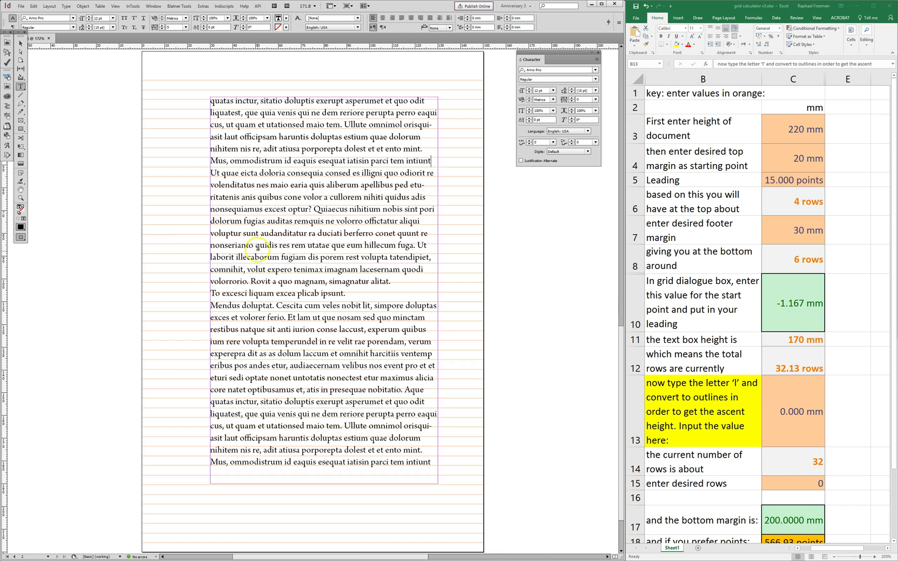
# Step: Set the first baseline offset of the second page's text frame to Leading, with preview turned on
pyautogui.press('Escape')
pyautogui.hotkey('ctrl', 'b')
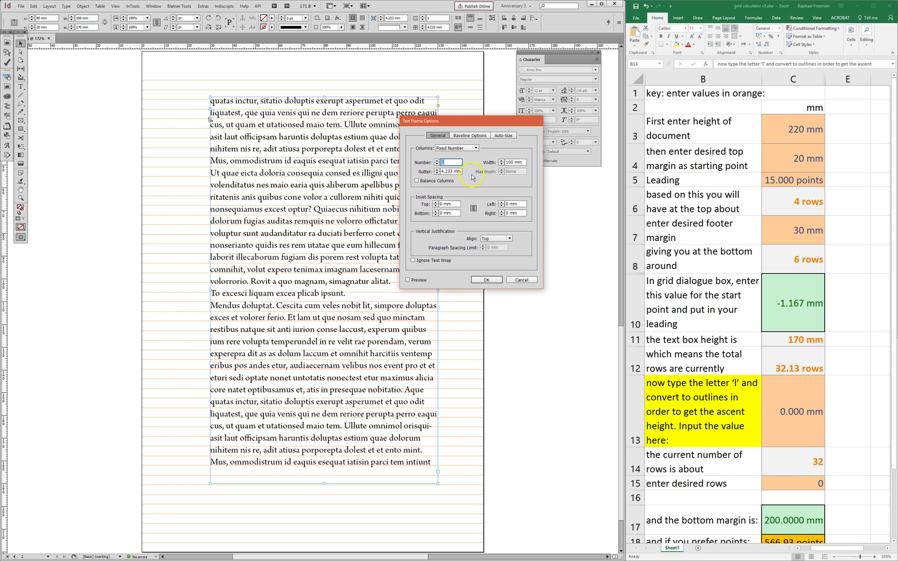
pyautogui.click(469, 135)
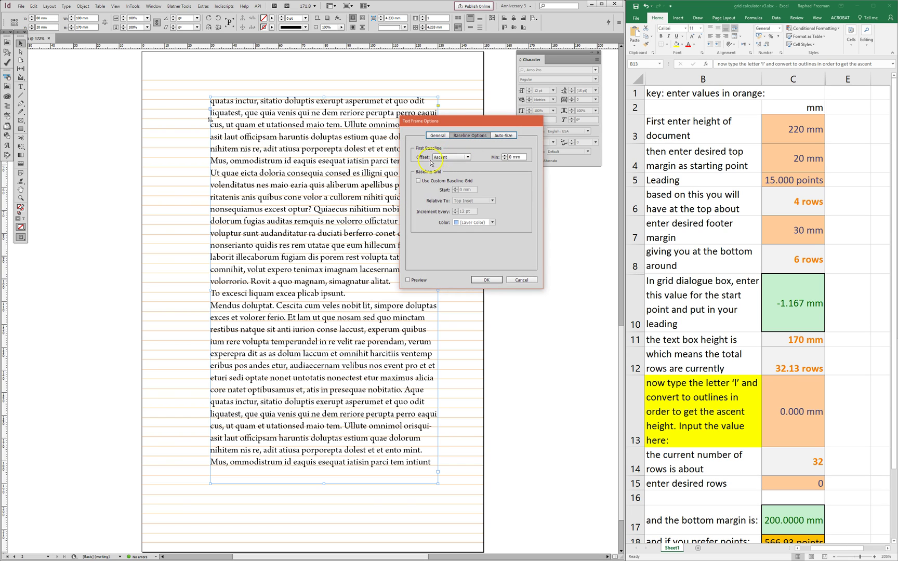
pyautogui.click(457, 158)
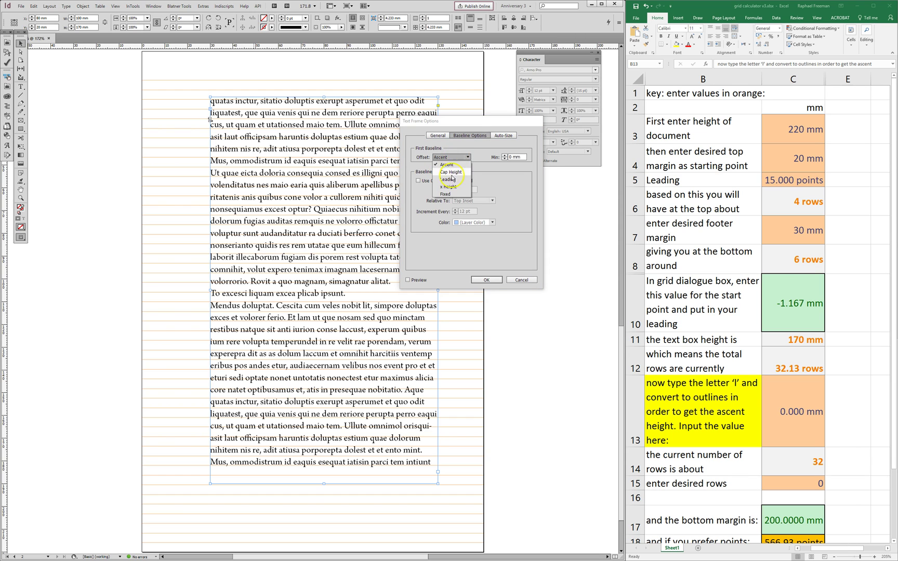
pyautogui.click(451, 175)
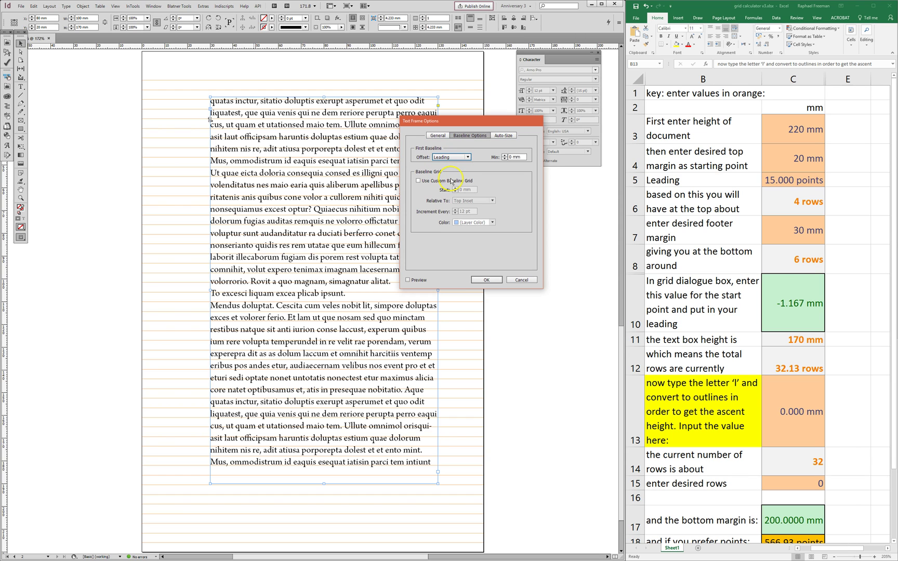
pyautogui.click(408, 281)
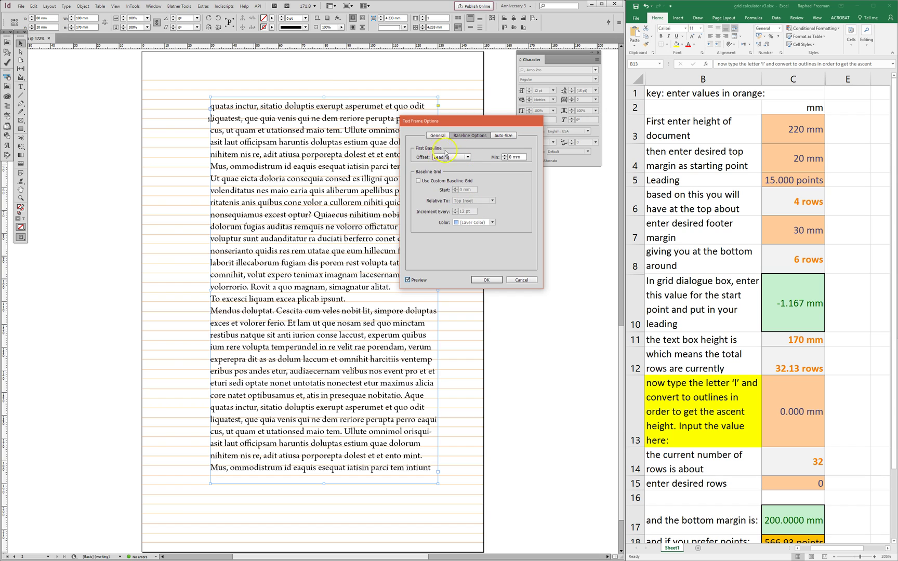
pyautogui.click(486, 279)
# Step: Draw a rectangle about 30.4 mm by 20 mm between the page's top edge and the text frame, and delete it
pyautogui.moveTo(172, 51); pyautogui.dragTo(319, 180)
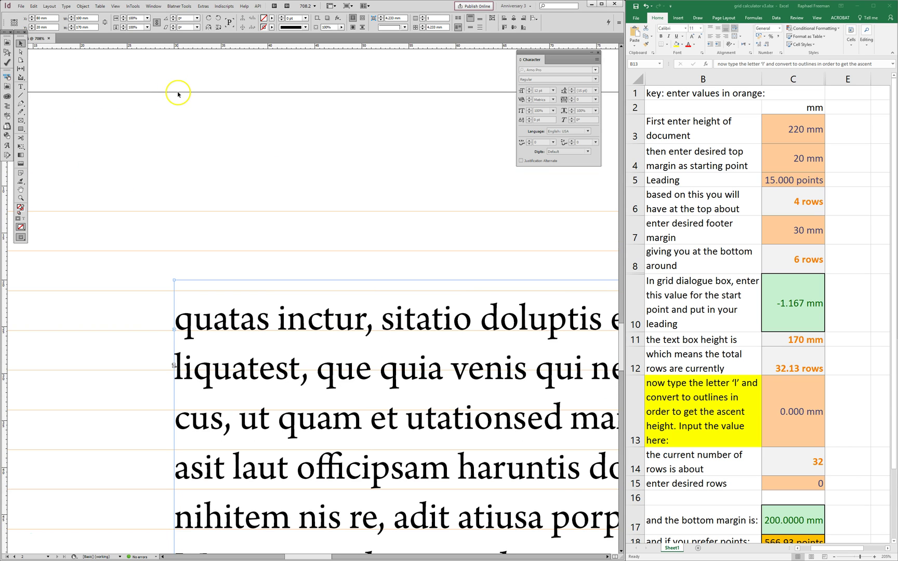
pyautogui.click(22, 130)
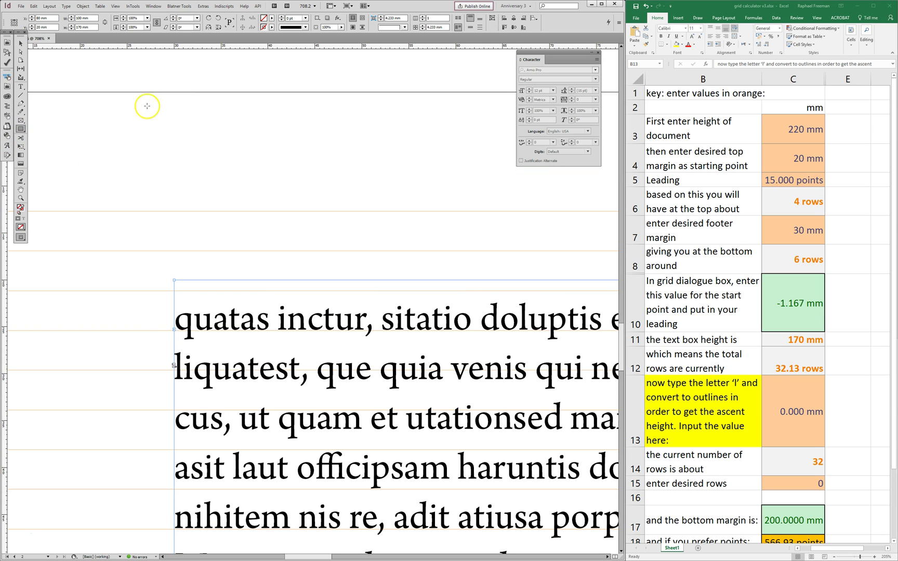
pyautogui.moveTo(167, 94); pyautogui.dragTo(452, 282)
pyautogui.press('v')
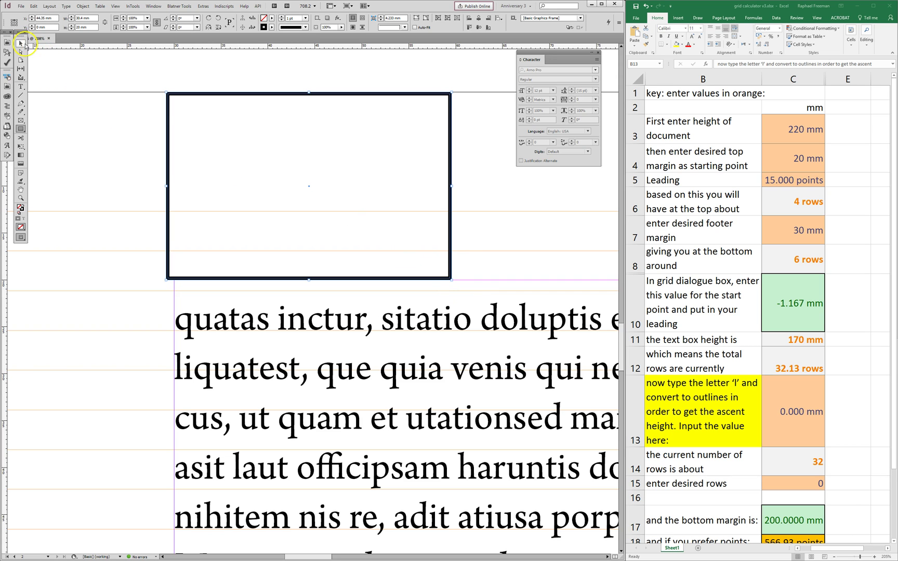
pyautogui.press('Delete')
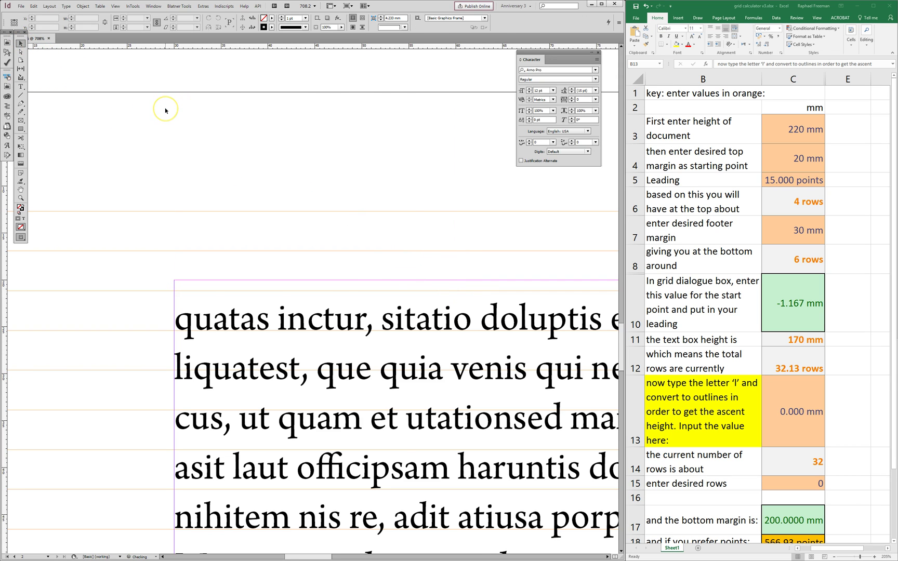
# Step: Set the text frame's first baseline offset back to Ascent
pyautogui.hotkey('ctrl', '0')
pyautogui.click(290, 138)
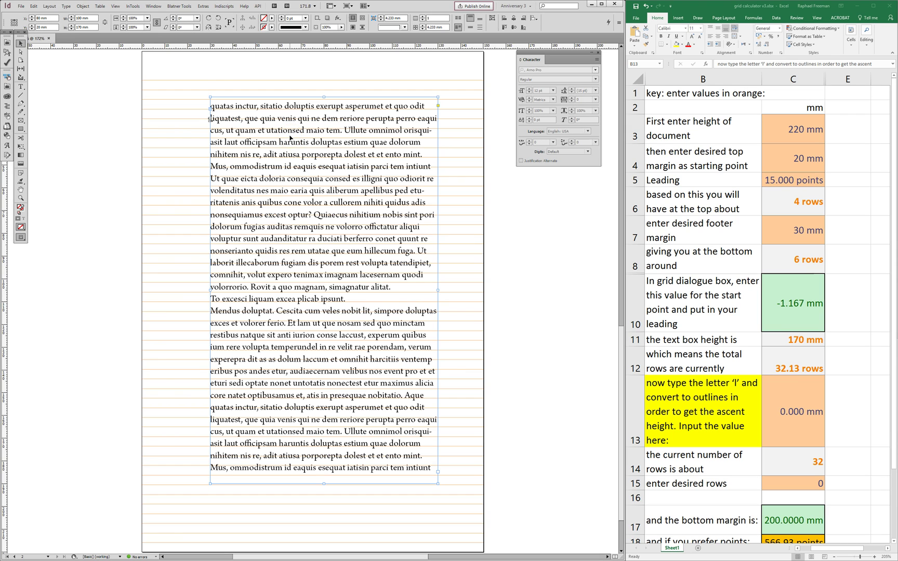
pyautogui.click(210, 81)
pyautogui.click(327, 147)
pyautogui.hotkey('ctrl', 'b')
pyautogui.click(470, 135)
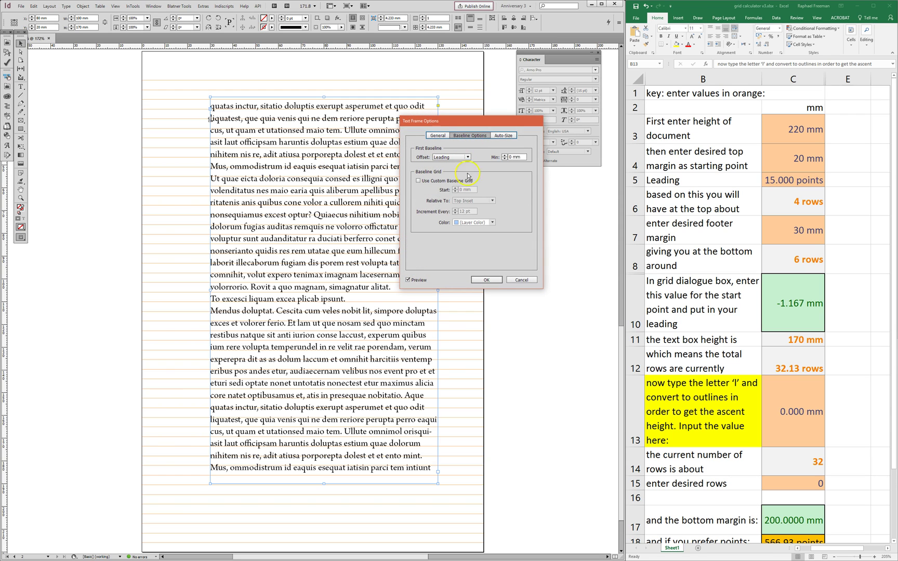
pyautogui.click(460, 161)
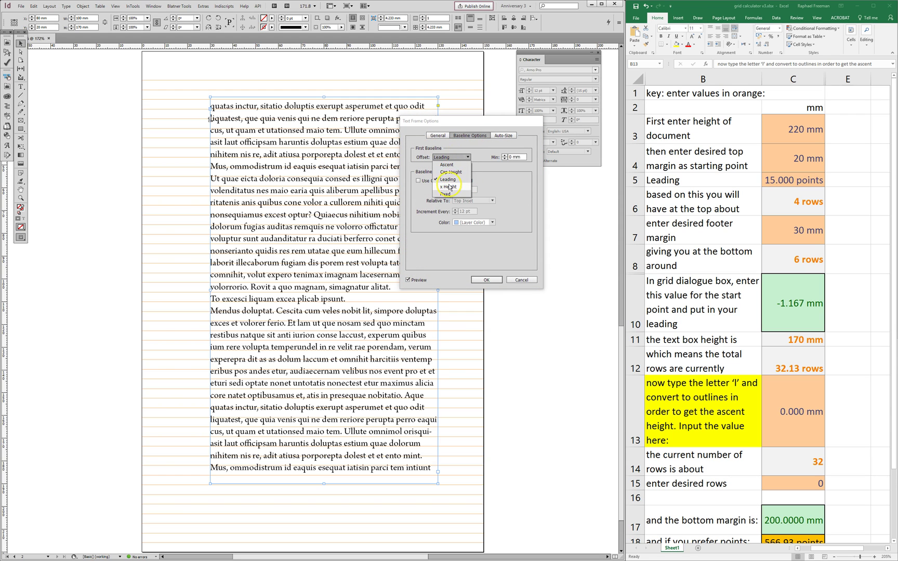
pyautogui.click(447, 165)
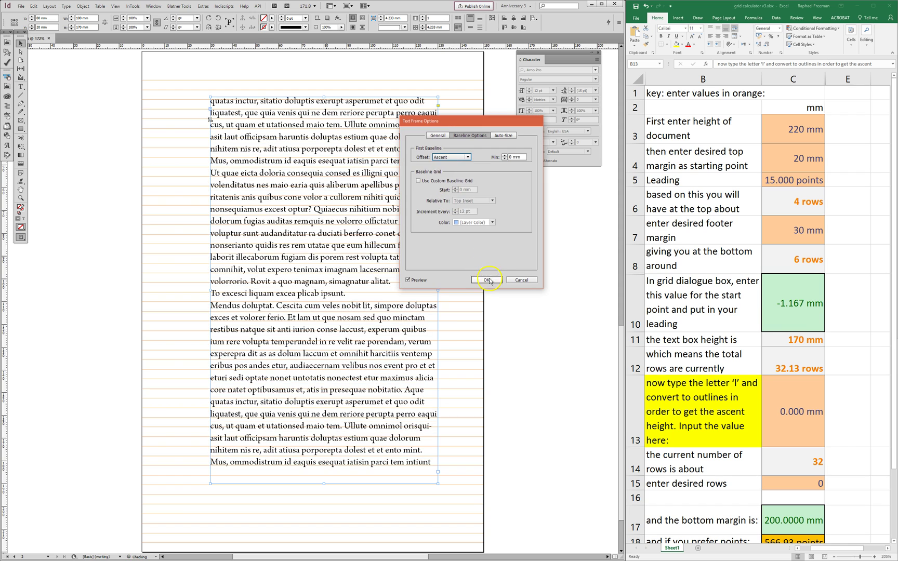
pyautogui.click(489, 281)
pyautogui.click(471, 180)
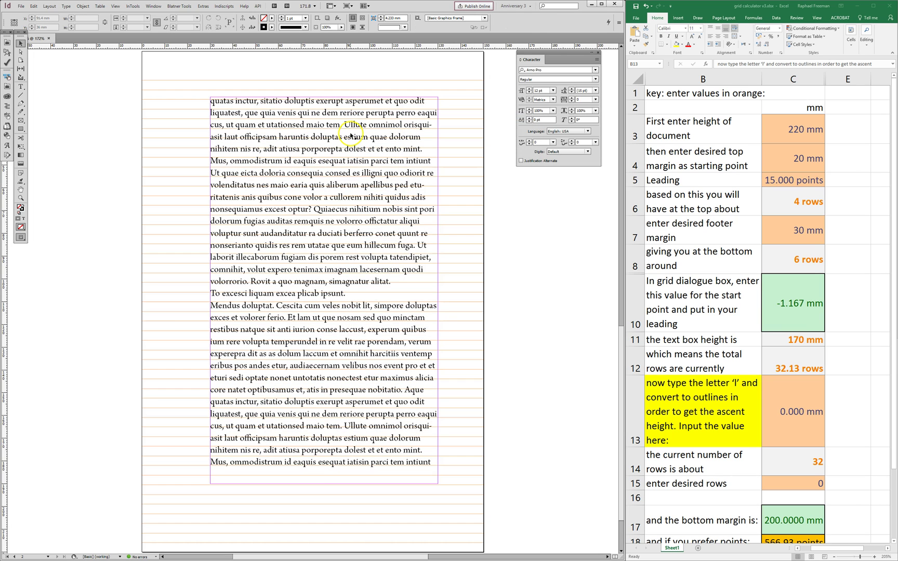
# Step: Preview the x Height first baseline offset on the text frame, and cancel the change
pyautogui.click(351, 136)
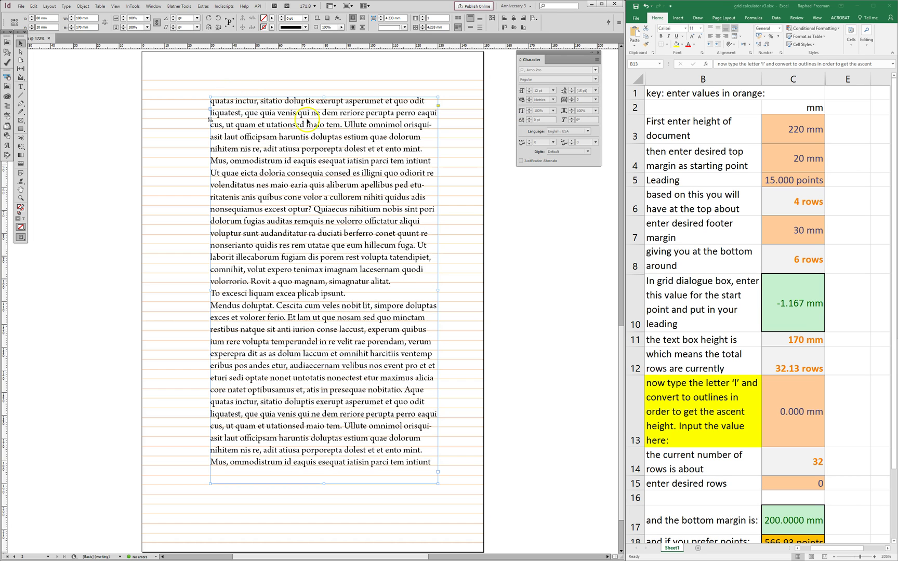
pyautogui.hotkey('ctrl', 'b')
pyautogui.click(470, 135)
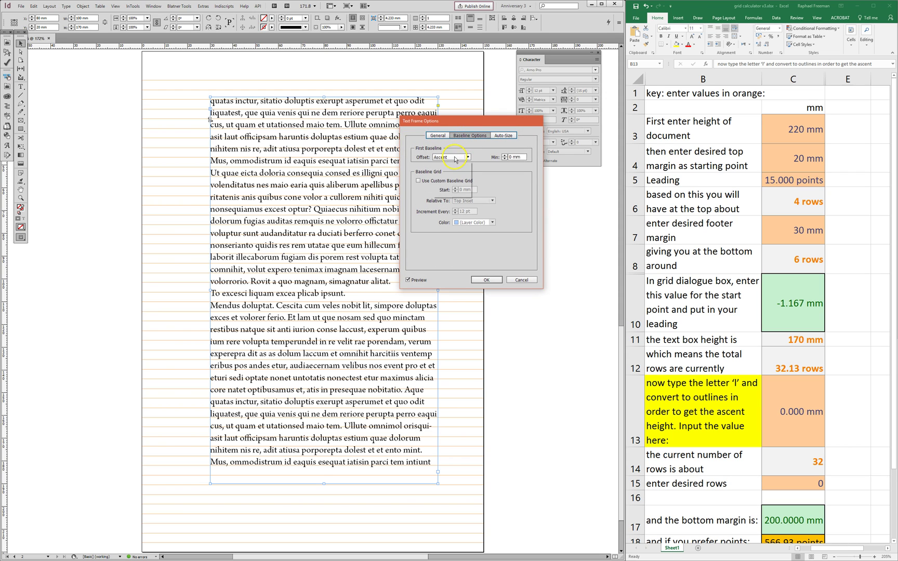
pyautogui.click(455, 158)
pyautogui.click(454, 185)
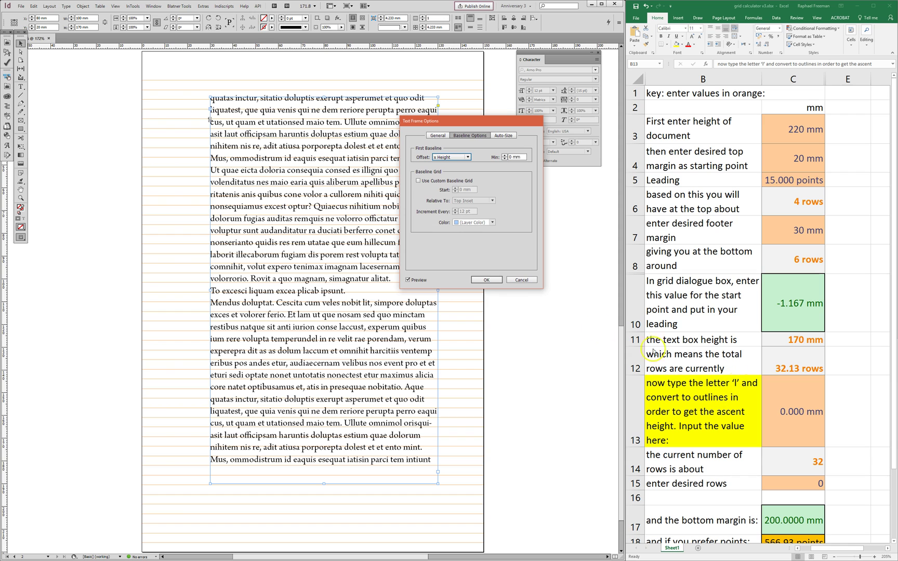
pyautogui.click(521, 280)
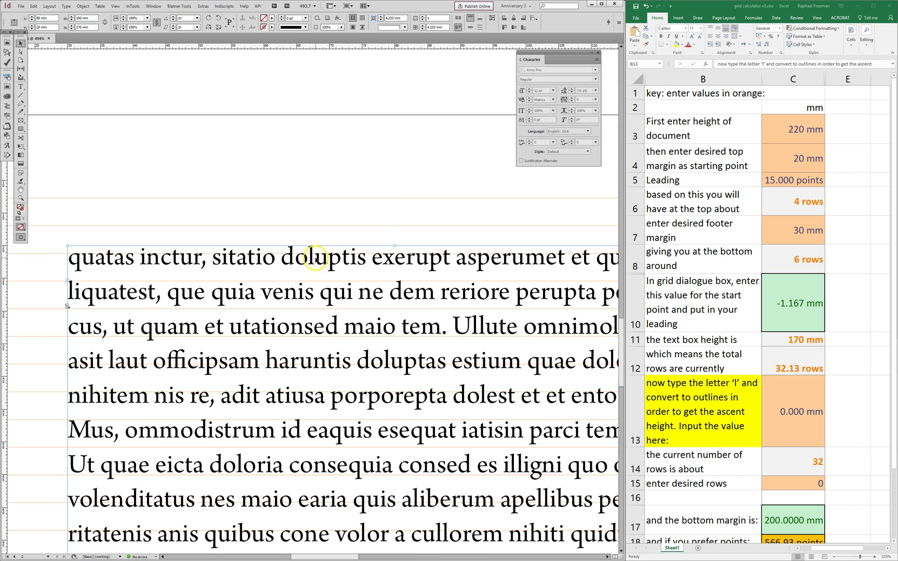
# Step: Convert the letter "l" of "doluptis" in the frame's first line to outlines
pyautogui.doubleClick(314, 261)
pyautogui.hotkey('shift', 'Left')
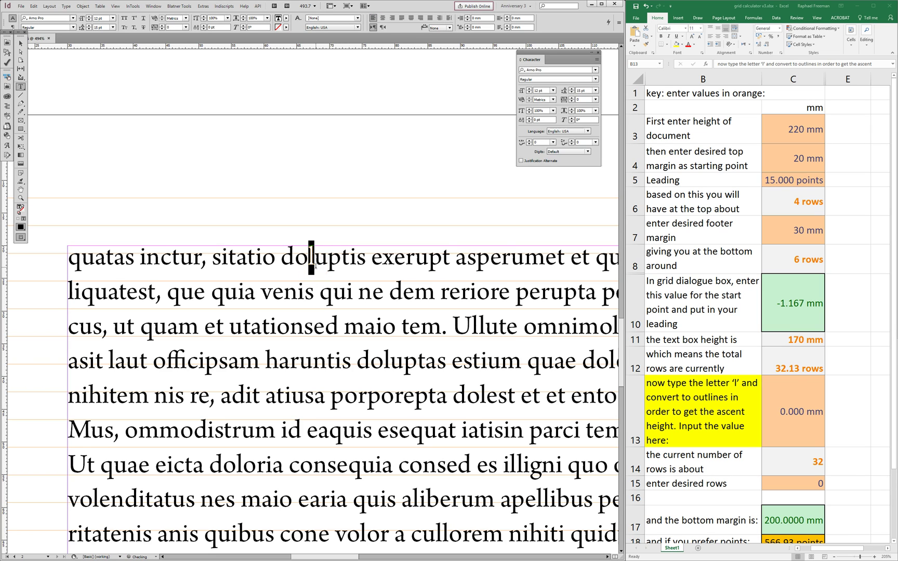
# Step: Try converting the letter "x" of "exerupt" in the first line to outlines, and undo it
pyautogui.moveTo(383, 257); pyautogui.dragTo(394, 258)
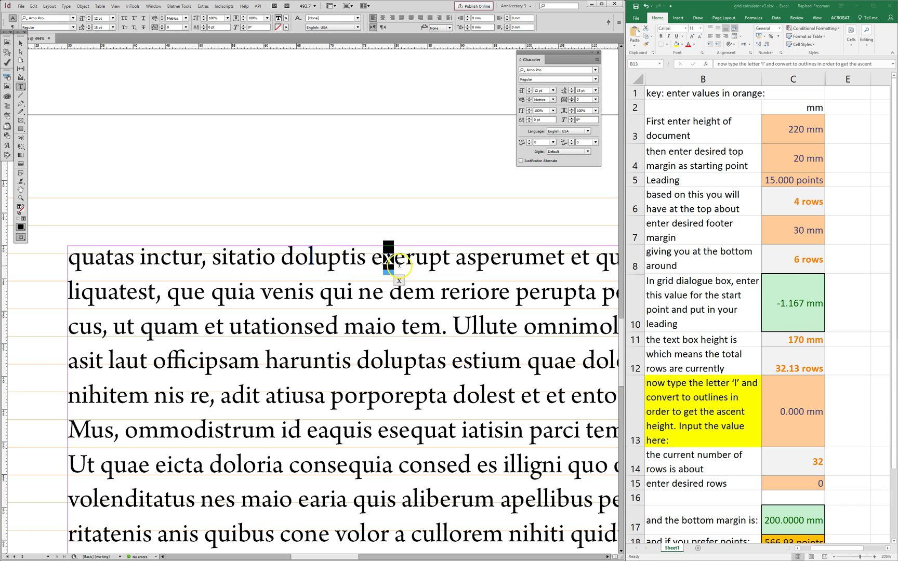
pyautogui.click(407, 267)
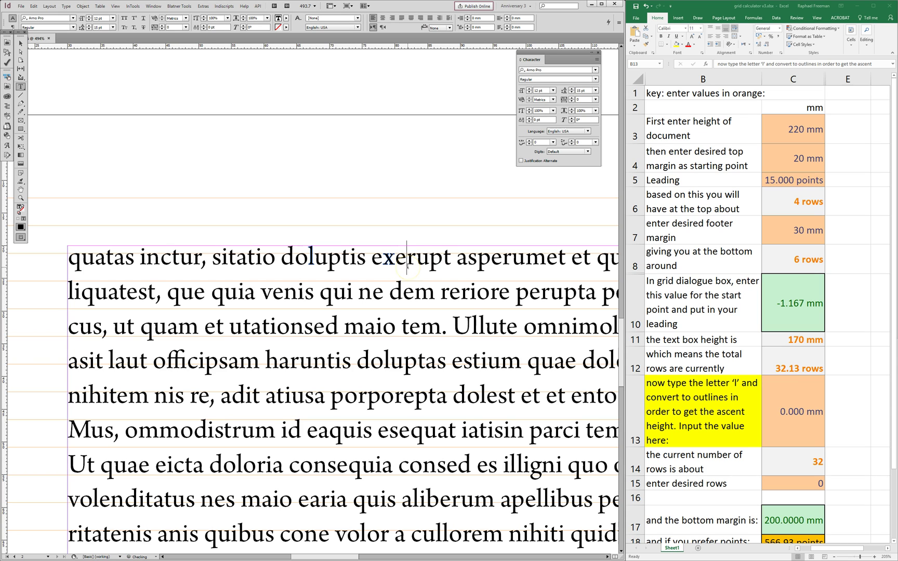
pyautogui.click(312, 255)
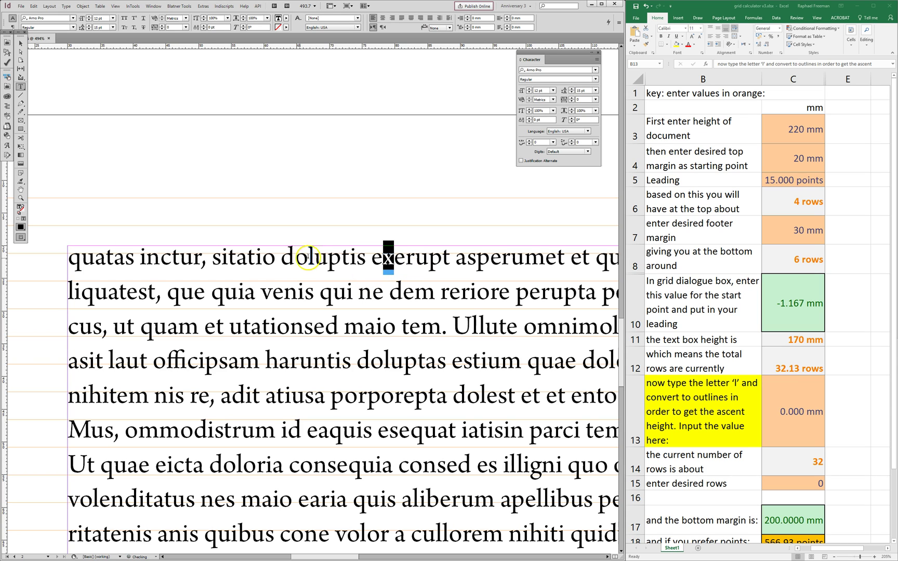
# Step: Copy the outlined letter l's height and enter it as the 2.882 mm ascent height in cell C13 of the Excel calculator
pyautogui.press('Escape')
pyautogui.click(312, 255)
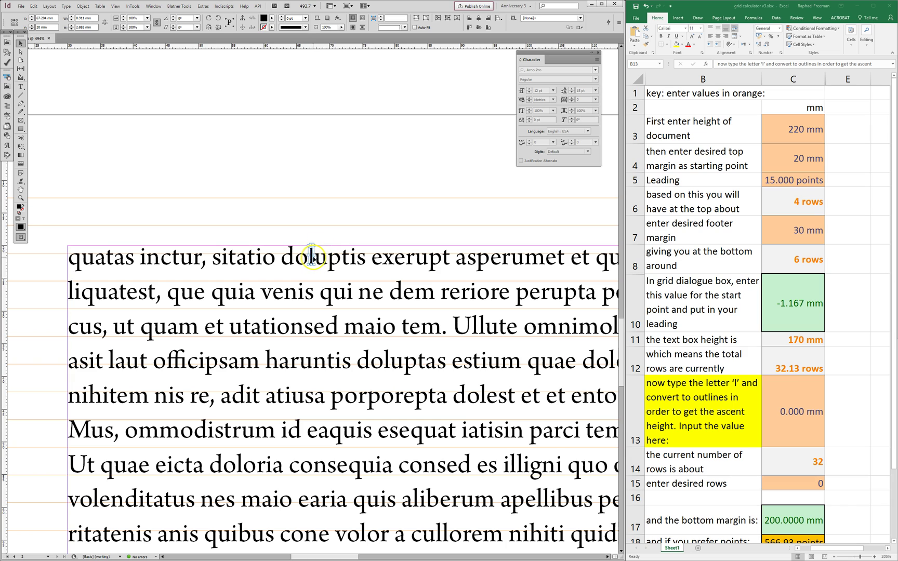
pyautogui.click(86, 27)
pyautogui.moveTo(84, 27); pyautogui.dragTo(71, 27)
pyautogui.hotkey('ctrl', 'c')
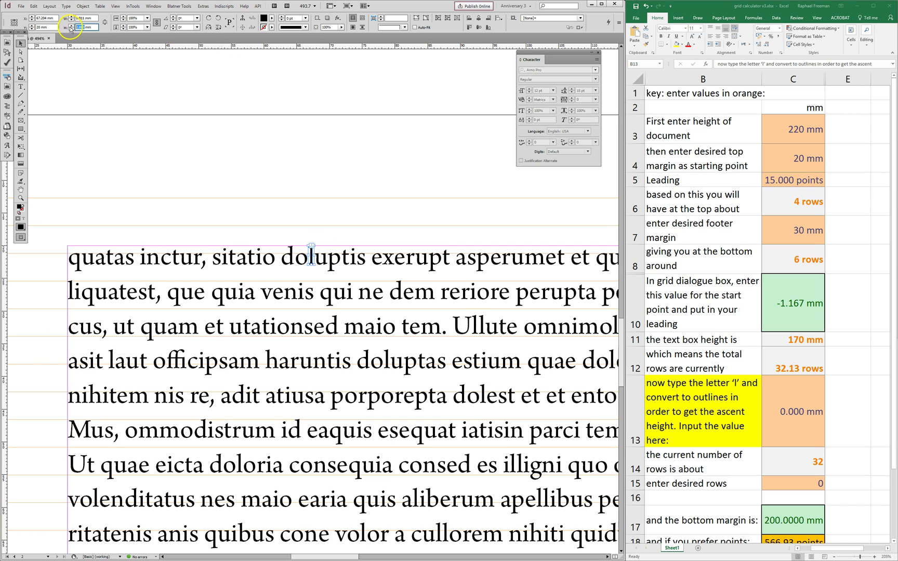
pyautogui.click(351, 285)
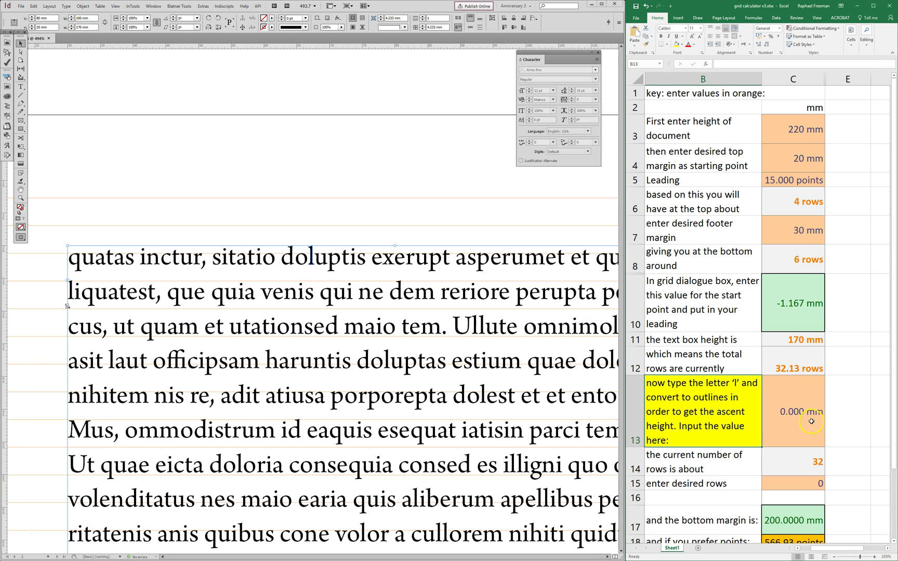
pyautogui.click(777, 410)
pyautogui.hotkey('ctrl', 'v')
pyautogui.press('Return')
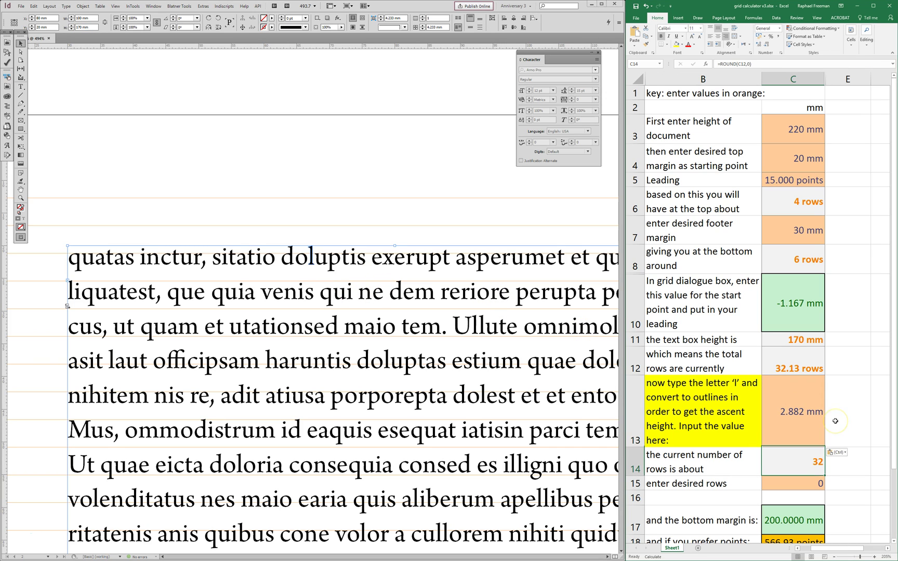
# Step: Check the recalculated grid start value in cell C10, and return to the full page view in InDesign
pyautogui.press('Up')
pyautogui.press('Left')
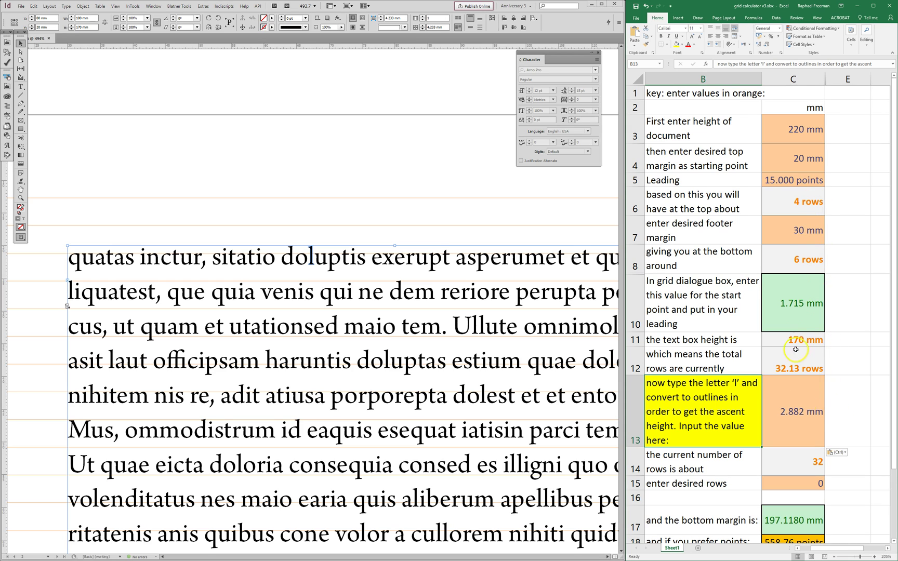
pyautogui.click(790, 318)
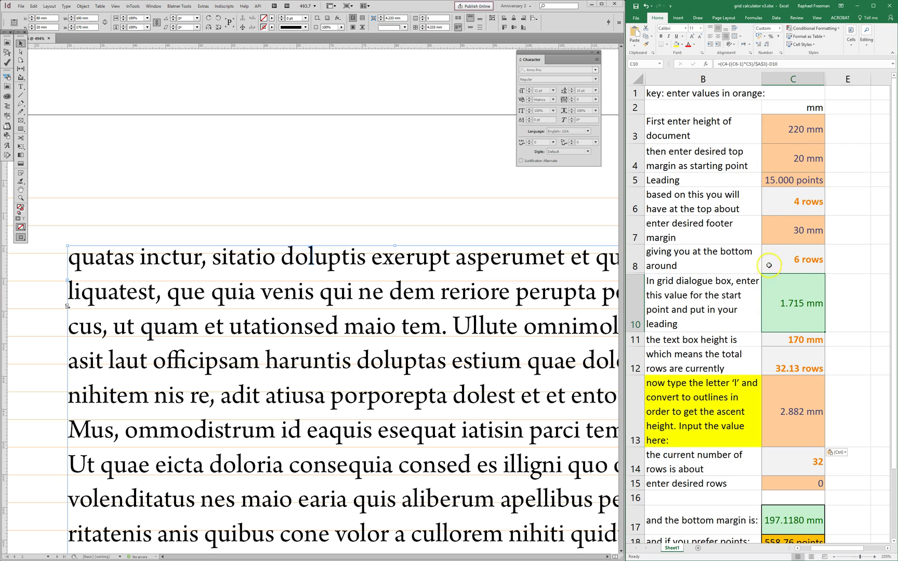
pyautogui.click(410, 301)
pyautogui.hotkey('ctrl', '0')
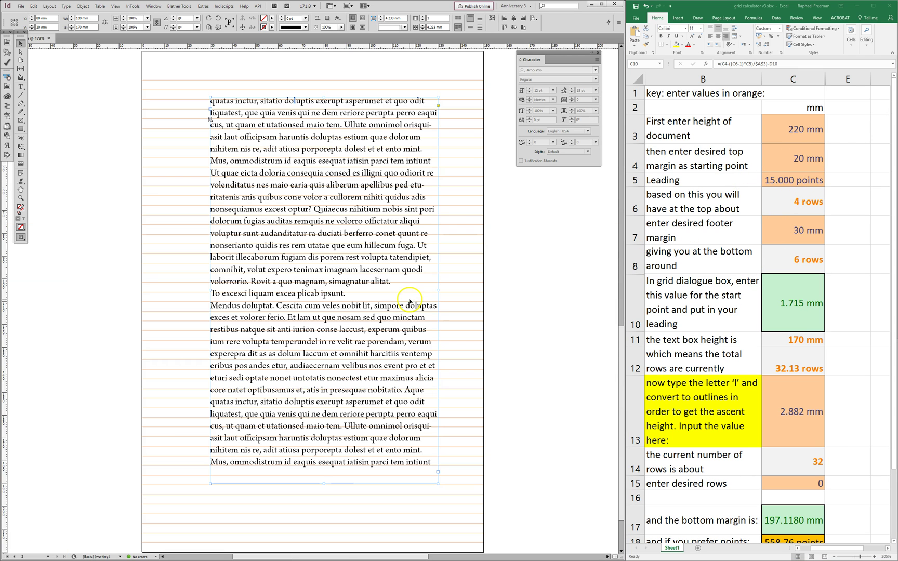
# Step: Set the baseline grid in the preferences to start at 1.715 mm and increment every 15 pt
pyautogui.click(465, 221)
pyautogui.hotkey('ctrl', 'k')
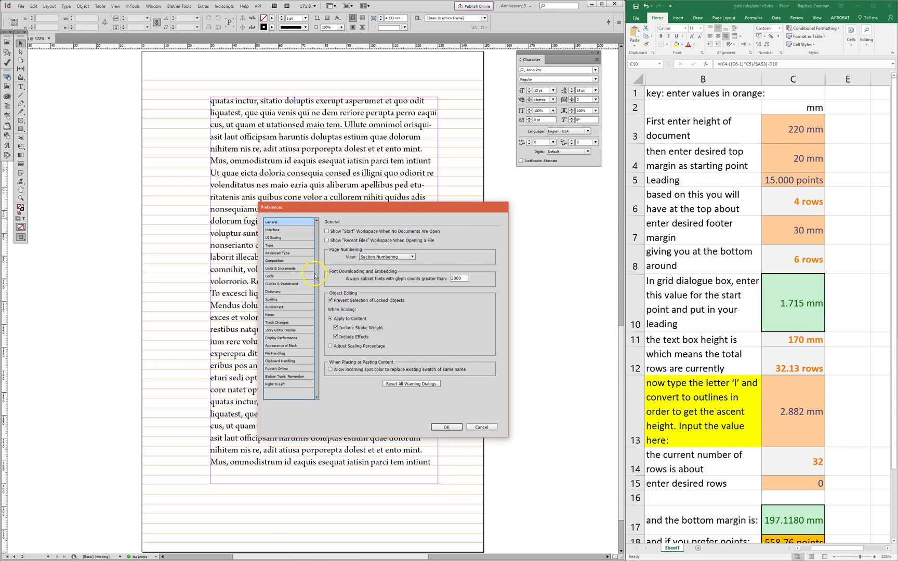
pyautogui.click(281, 277)
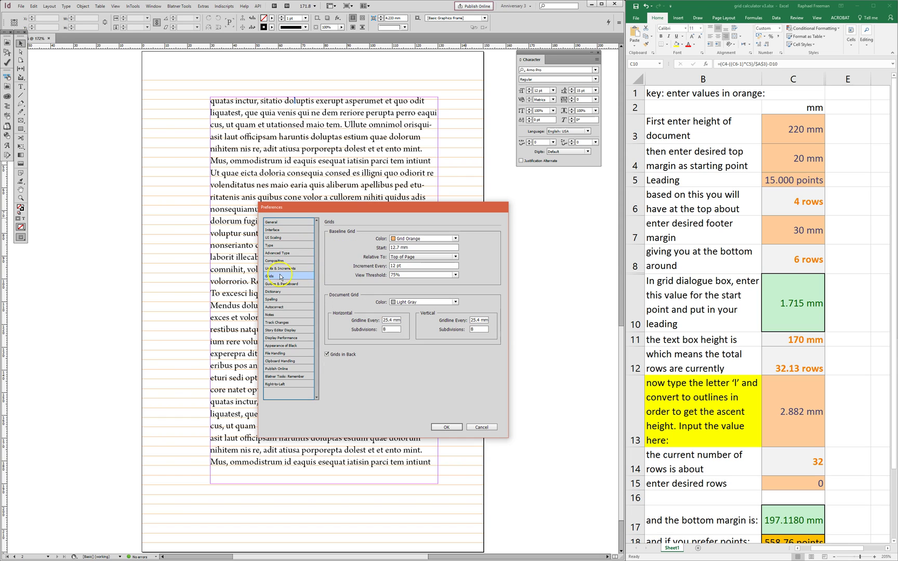
pyautogui.click(378, 248)
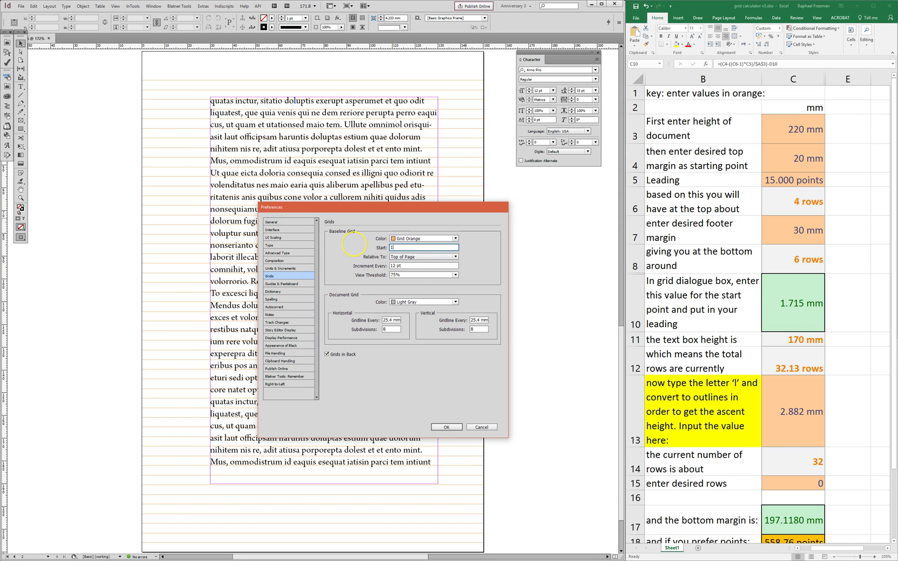
pyautogui.click(801, 297)
pyautogui.press('Tab')
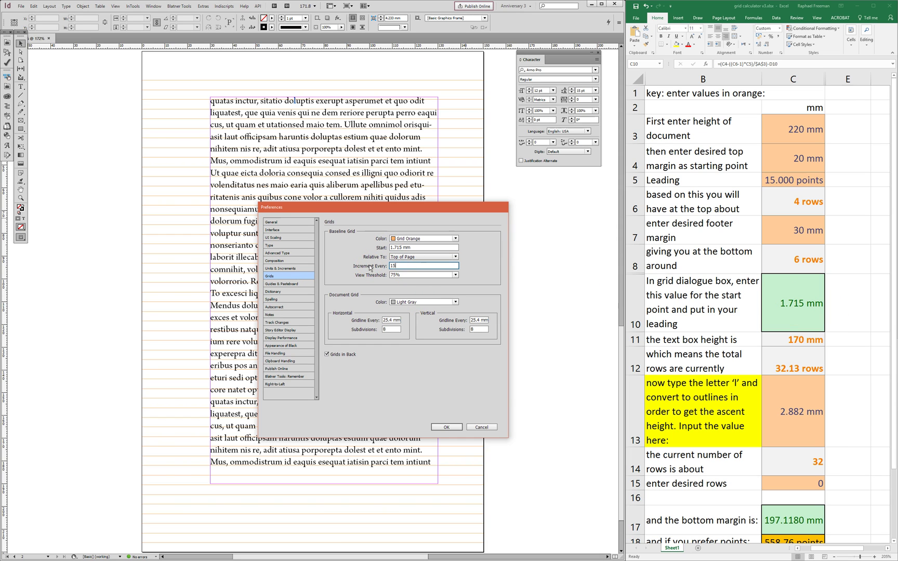
pyautogui.press('Tab')
pyautogui.click(447, 428)
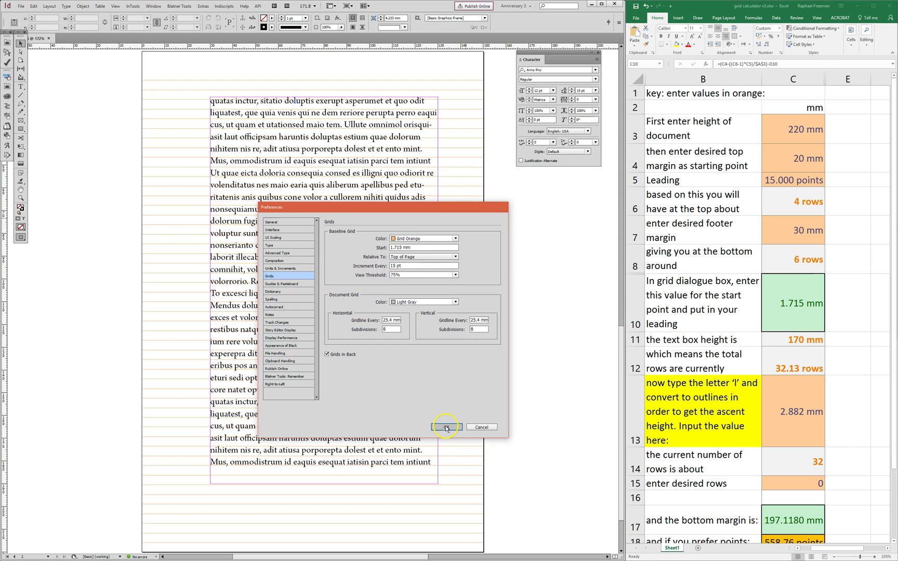
# Step: Set baseline grid alignment for the paragraph containing the text frame's second line, and put the paragraph settings away
pyautogui.moveTo(228, 108); pyautogui.dragTo(343, 176)
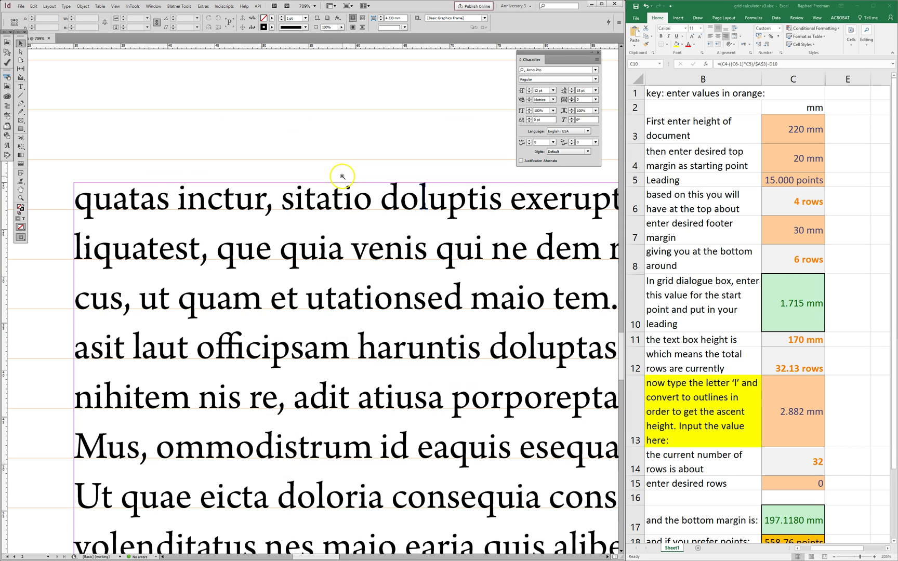
pyautogui.doubleClick(292, 243)
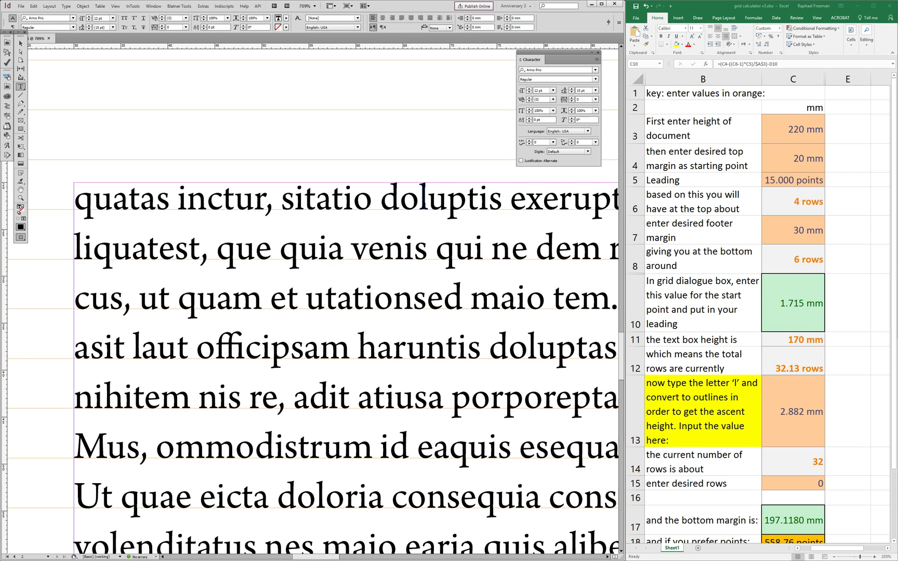
pyautogui.hotkey('ctrl', 'alt', 't')
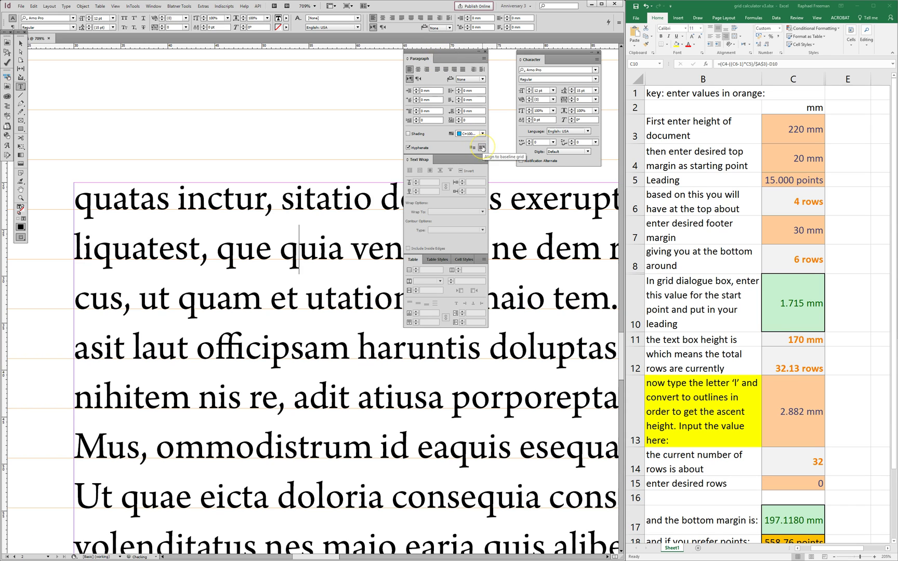
pyautogui.click(482, 148)
pyautogui.click(421, 52)
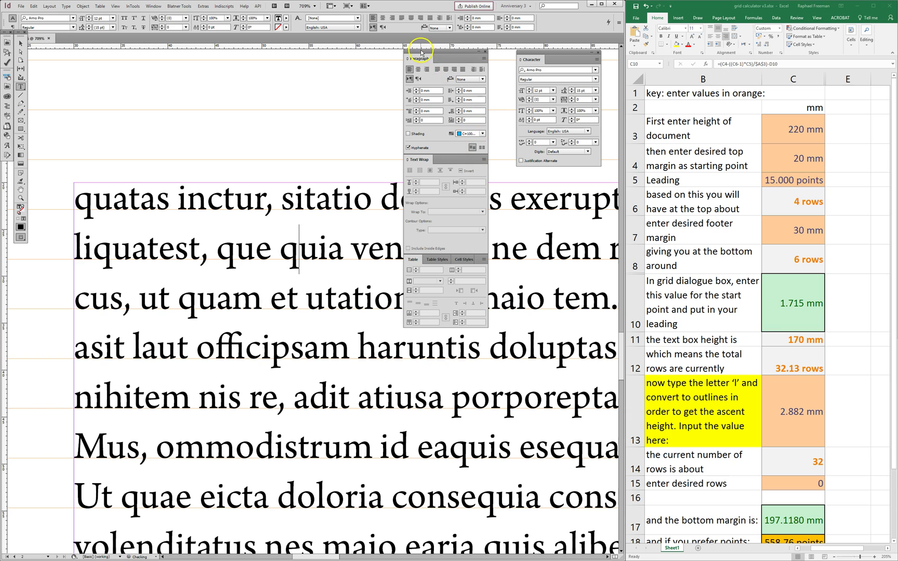
pyautogui.moveTo(421, 52); pyautogui.dragTo(551, 59)
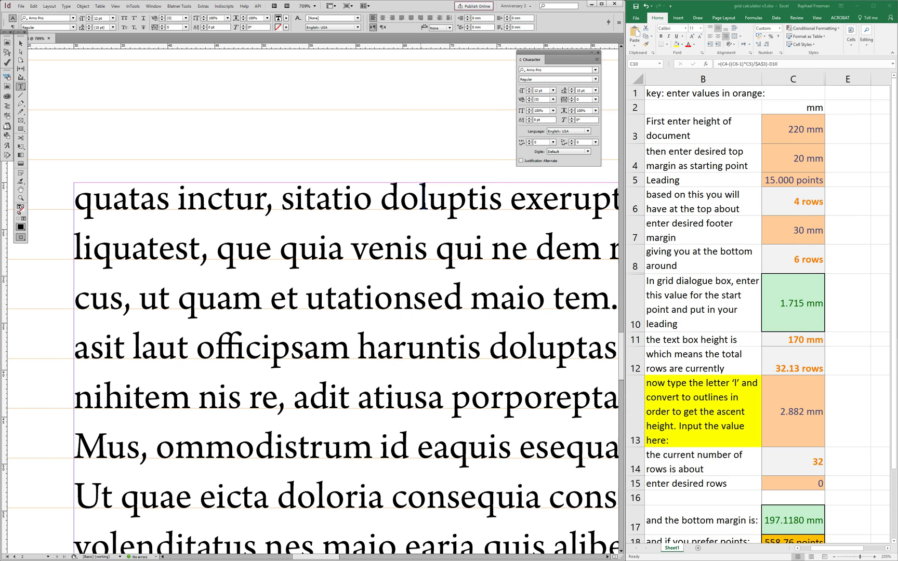
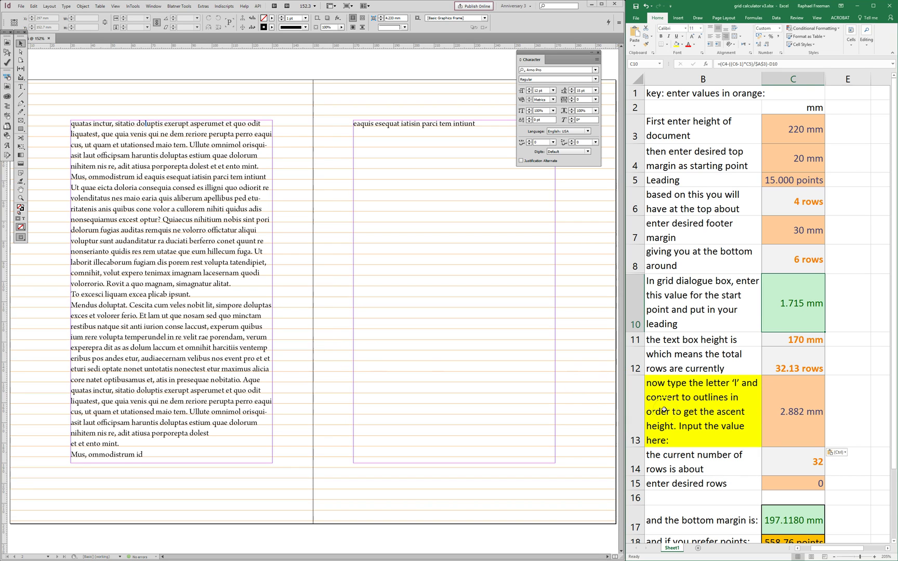
# Step: Select the left page's text down to its last line and check its line count in the text info
pyautogui.doubleClick(179, 220)
pyautogui.moveTo(115, 124); pyautogui.dragTo(113, 455)
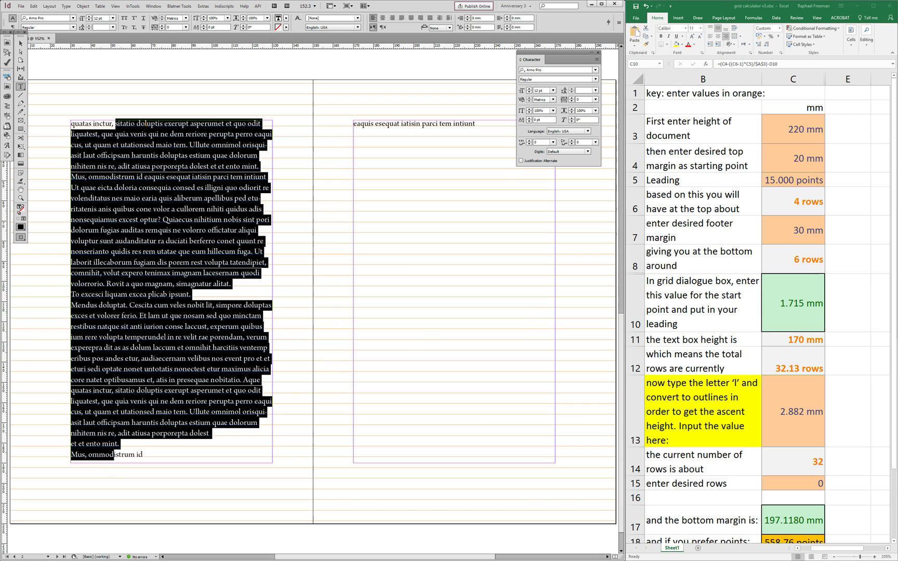
pyautogui.press('F8')
pyautogui.moveTo(519, 193); pyautogui.dragTo(453, 190)
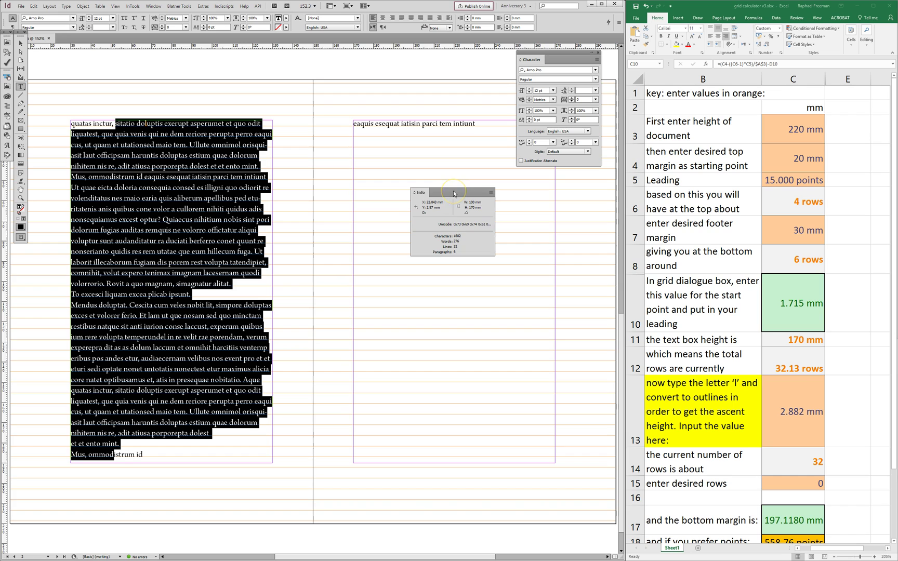
pyautogui.press('F8')
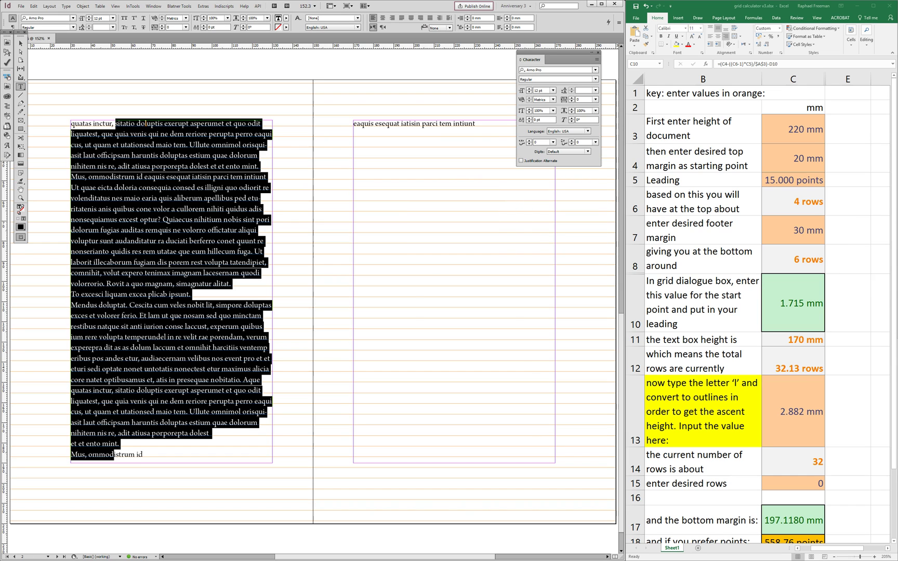
# Step: Compare the calculator's current number of rows in cell C14 with the last lines of the left page's text
pyautogui.click(792, 458)
pyautogui.write('=ROUND(C12,0)')
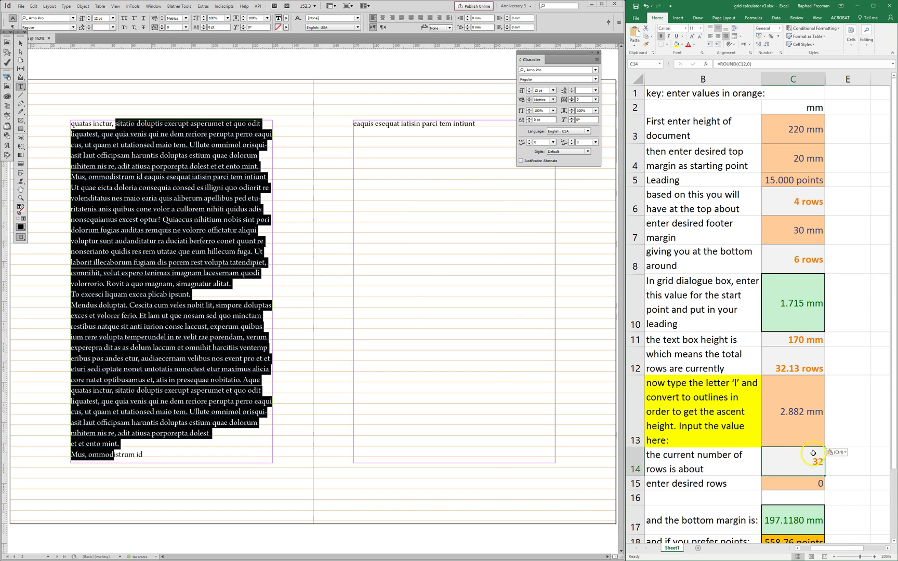
pyautogui.scroll(-2, 807, 458)
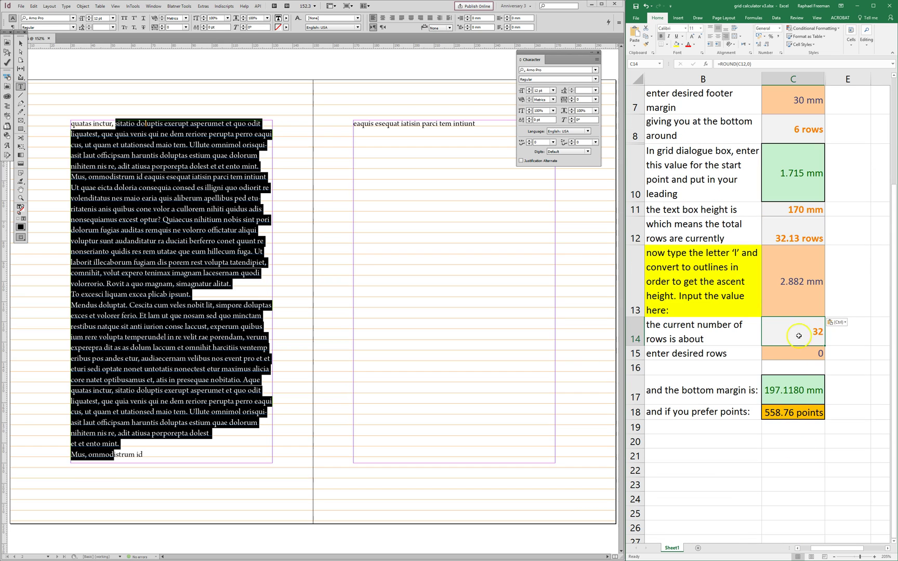
pyautogui.click(139, 370)
pyautogui.click(145, 401)
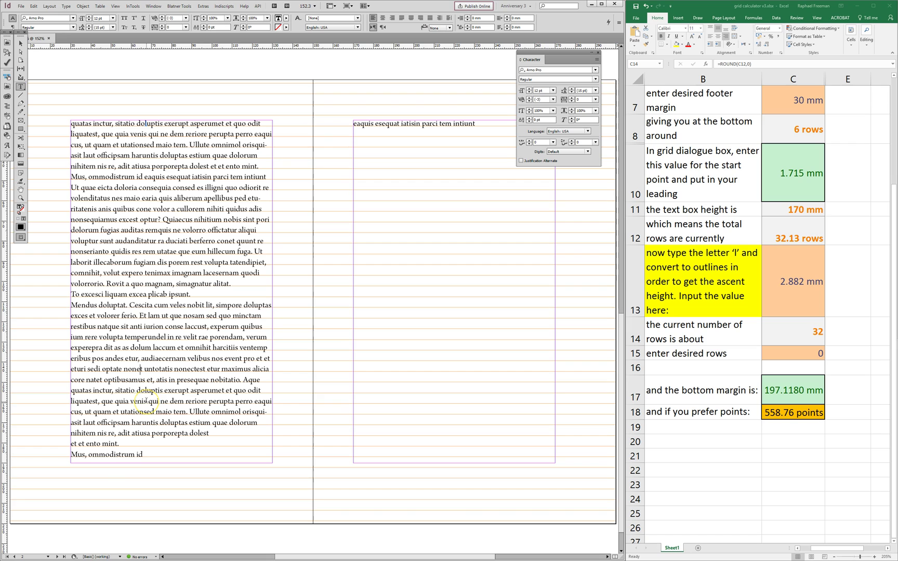
pyautogui.click(83, 455)
# Step: Enter 33 as the desired number of rows in cell C15 of the Excel calculator
pyautogui.click(787, 362)
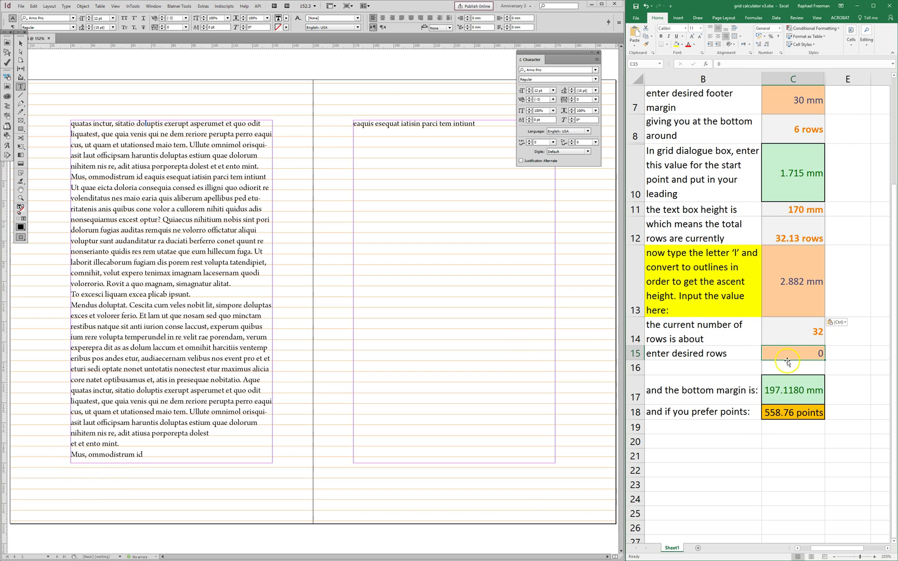
pyautogui.write('33')
pyautogui.press('Return')
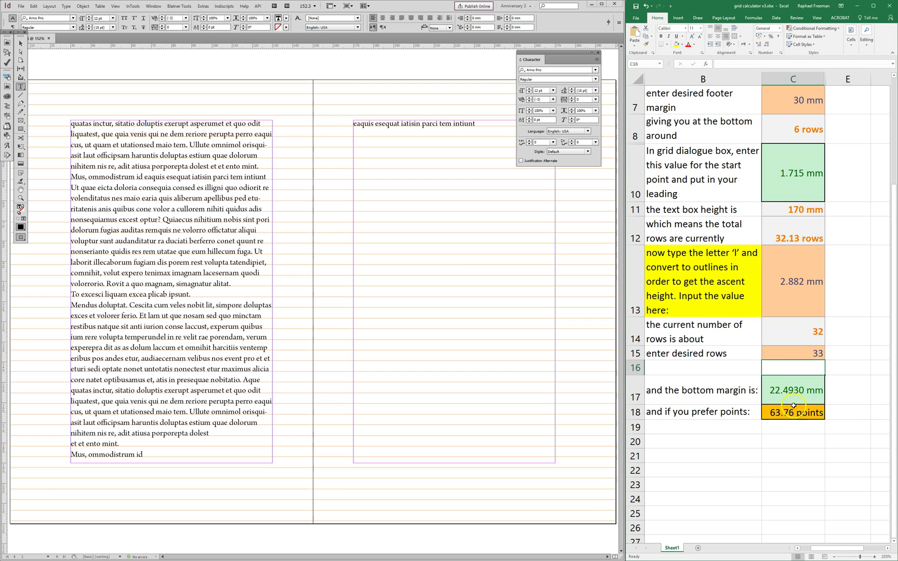
# Step: Copy the calculated bottom margin from cell C17 and apply 22.4930 mm as the bottom margin in InDesign's Margins and Columns
pyautogui.click(781, 395)
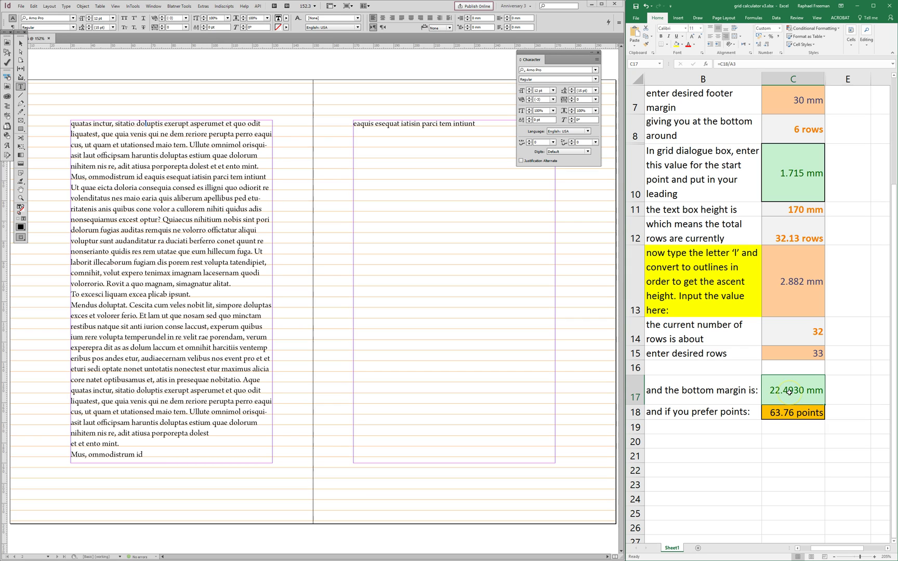
pyautogui.hotkey('ctrl', 'c')
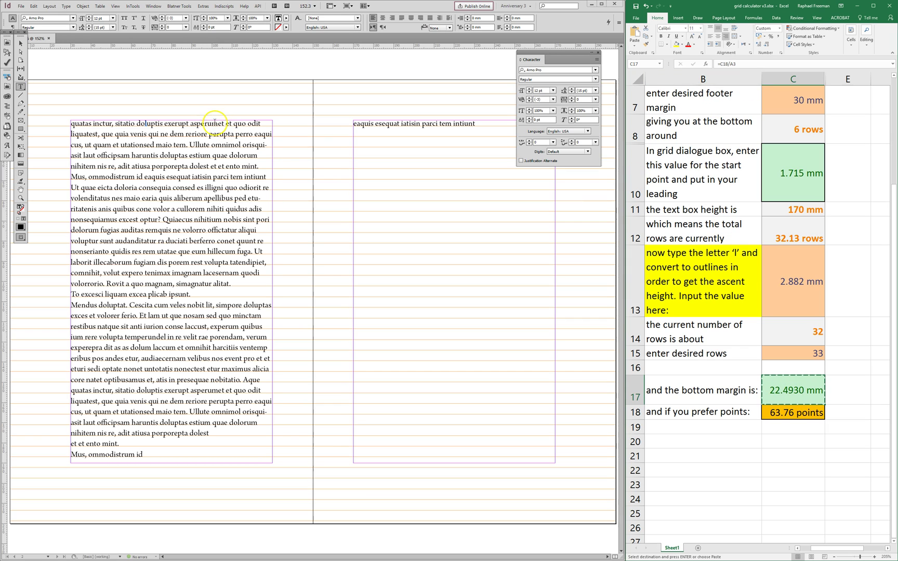
pyautogui.click(50, 6)
pyautogui.click(54, 23)
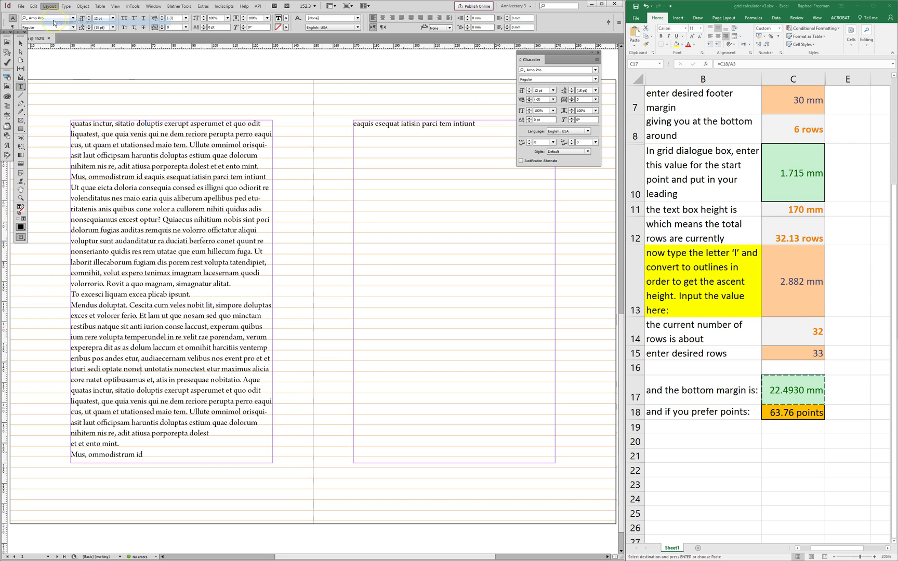
pyautogui.tripleClick(235, 156)
pyautogui.hotkey('ctrl', 'v')
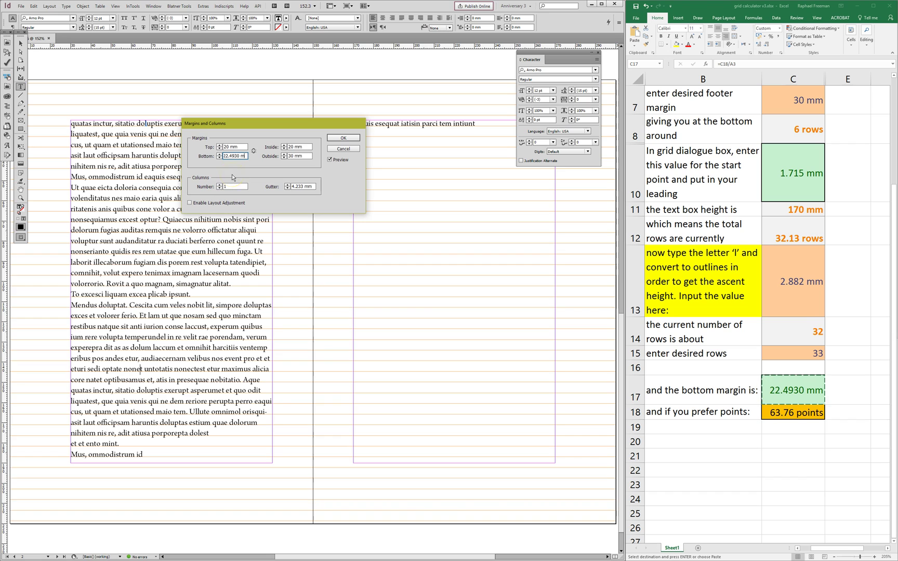
pyautogui.press('Return')
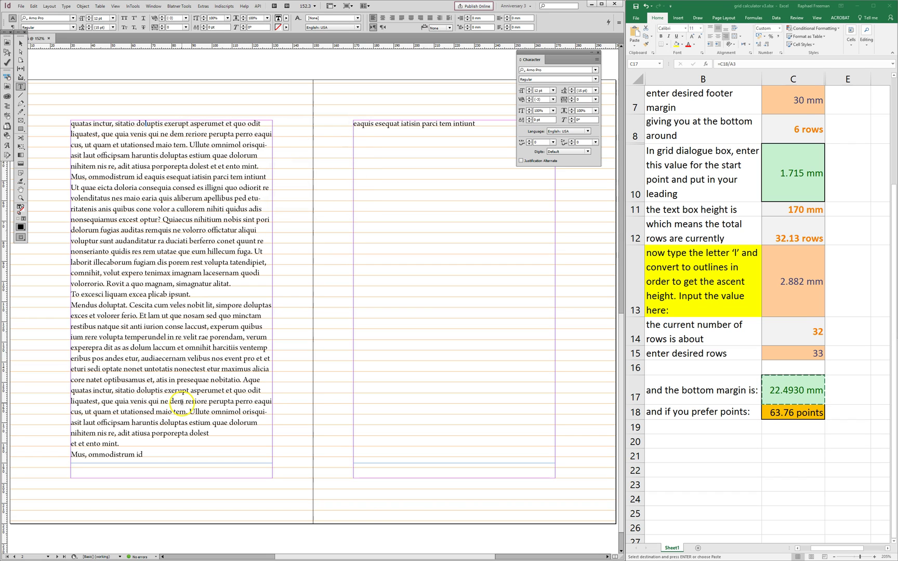
# Step: Extend the left page's text frame down to the new bottom margin, and insert a paragraph break after "haru" in the last "haruntis"
pyautogui.press('Escape')
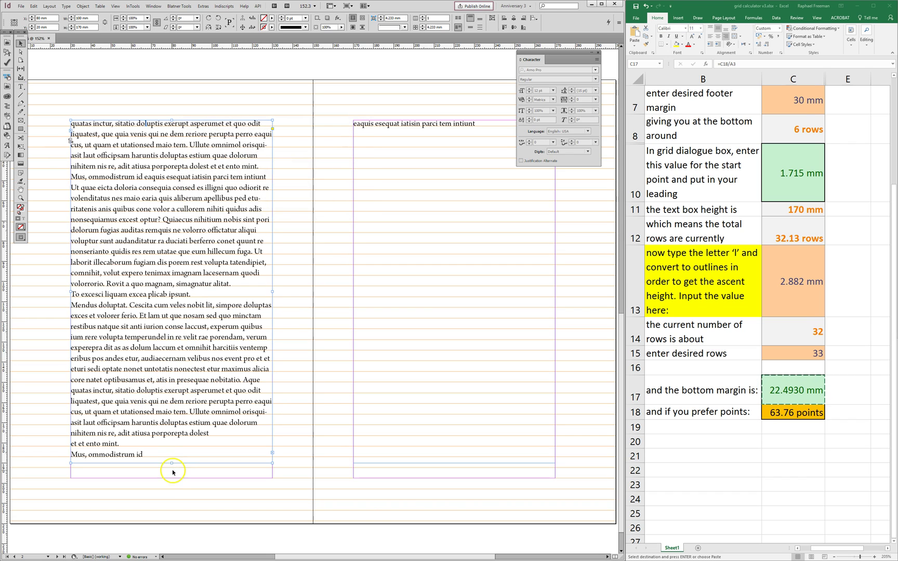
pyautogui.moveTo(172, 464); pyautogui.dragTo(171, 478)
pyautogui.moveTo(66, 403); pyautogui.dragTo(315, 477)
pyautogui.doubleClick(251, 284)
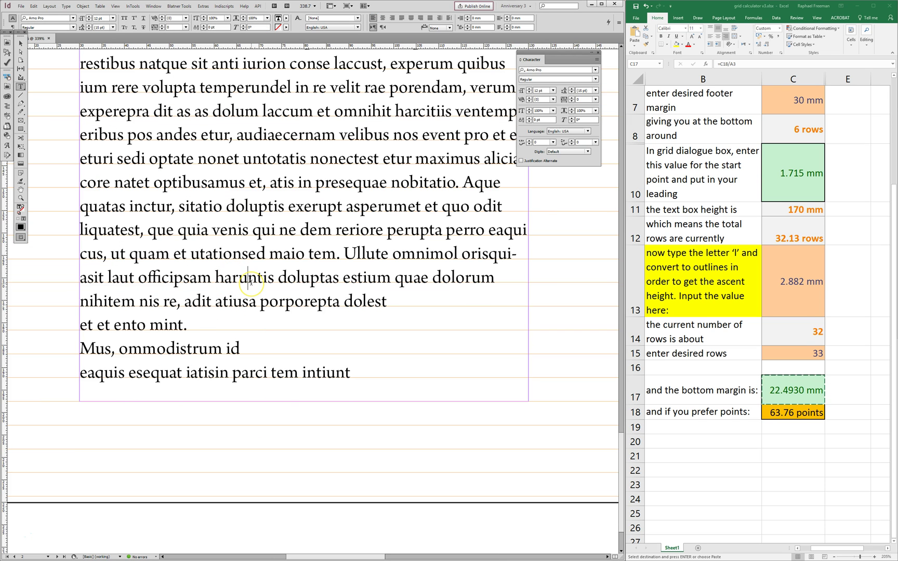
pyautogui.press('Return')
pyautogui.press('Escape')
pyautogui.hotkey('ctrl', 'alt', '2')
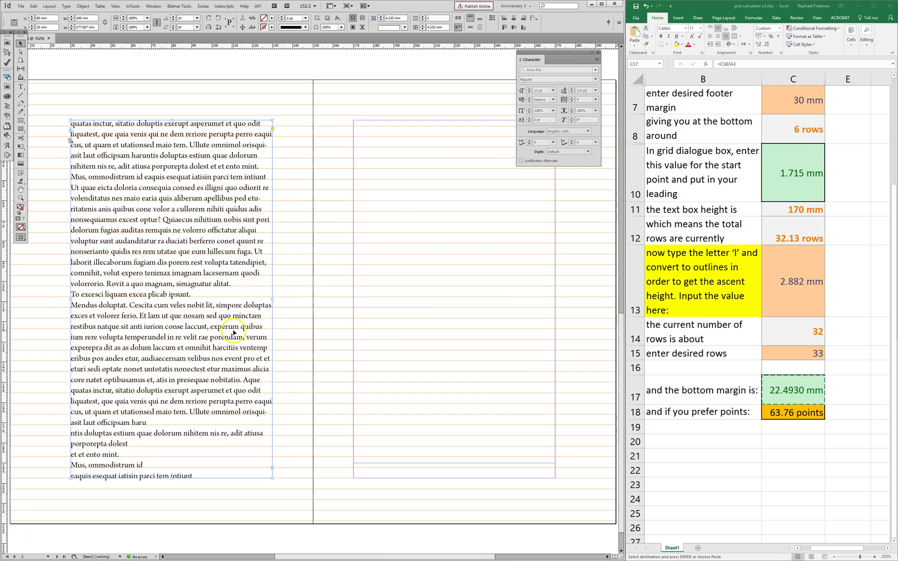
# Step: Preview the spread without grid and guides, return to normal view, and inspect the left page's text frame
pyautogui.click(284, 439)
pyautogui.press('w')
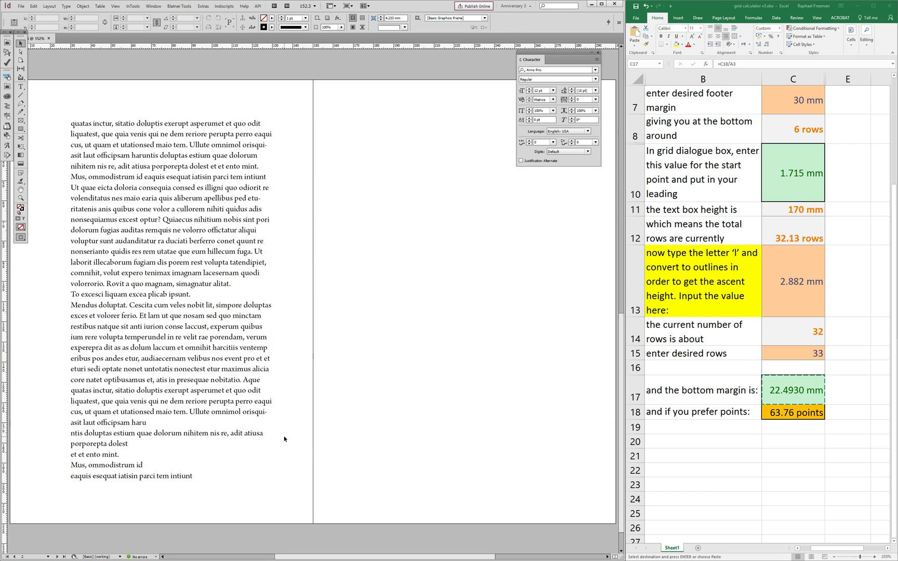
pyautogui.press('w')
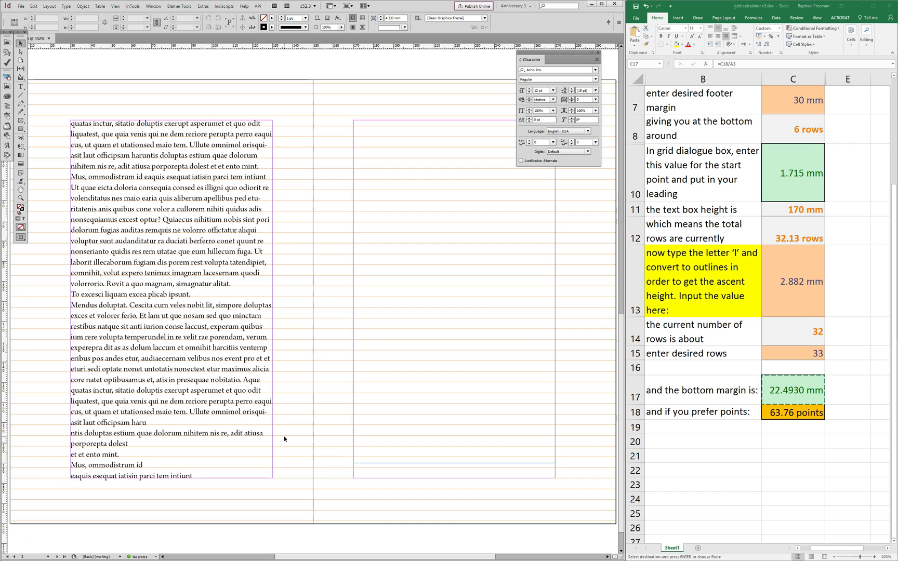
pyautogui.click(125, 386)
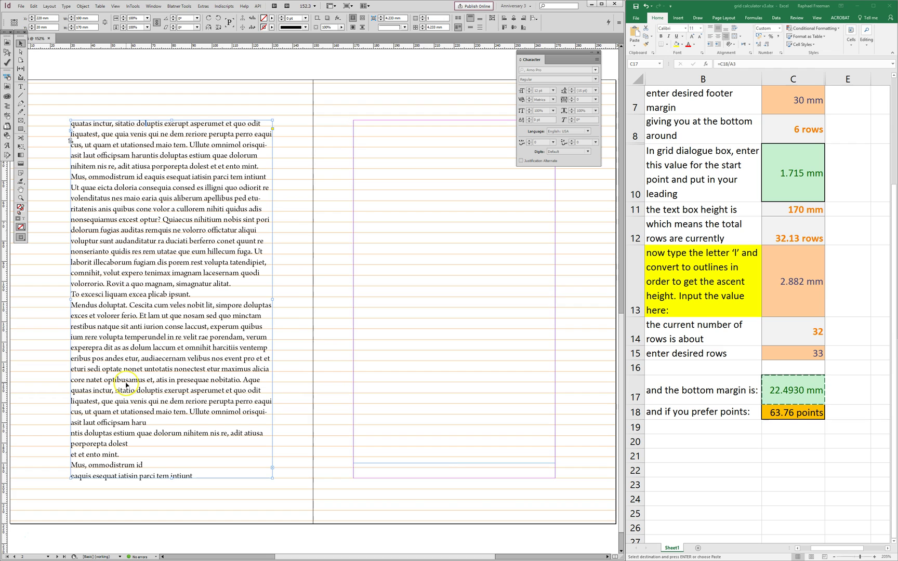
pyautogui.moveTo(156, 380); pyautogui.dragTo(246, 377)
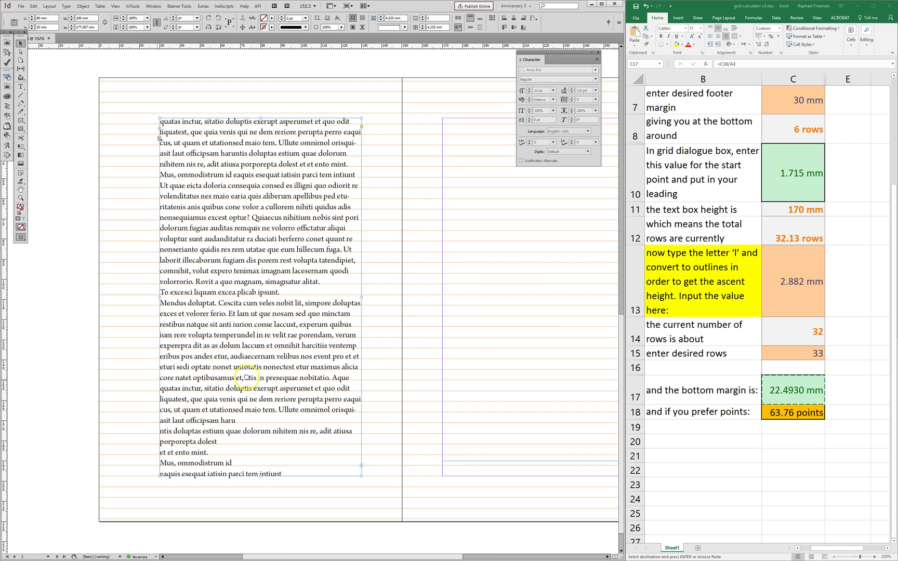
pyautogui.click(133, 292)
pyautogui.click(241, 371)
# Step: Change the desired number of rows in cell C15 of the Excel calculator to 31
pyautogui.click(779, 352)
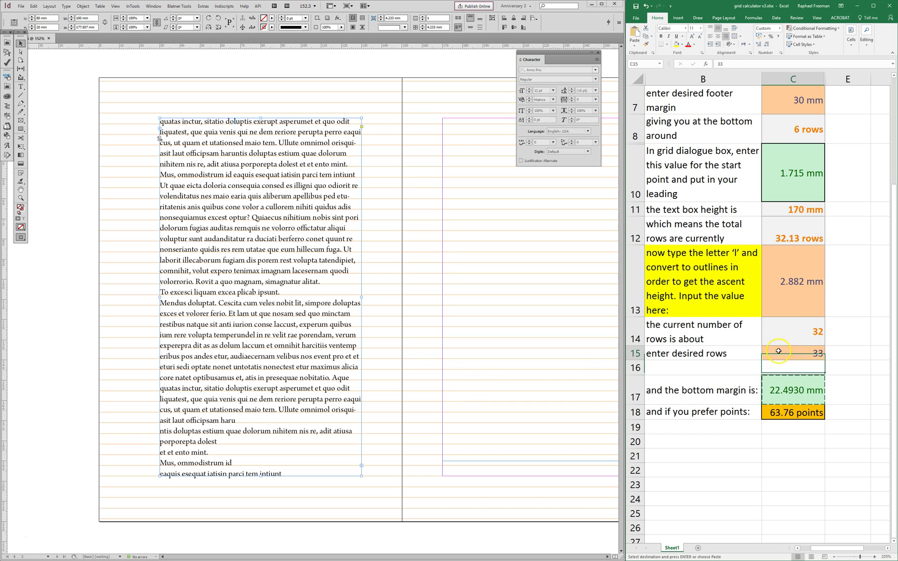
pyautogui.write('31')
pyautogui.press('Return')
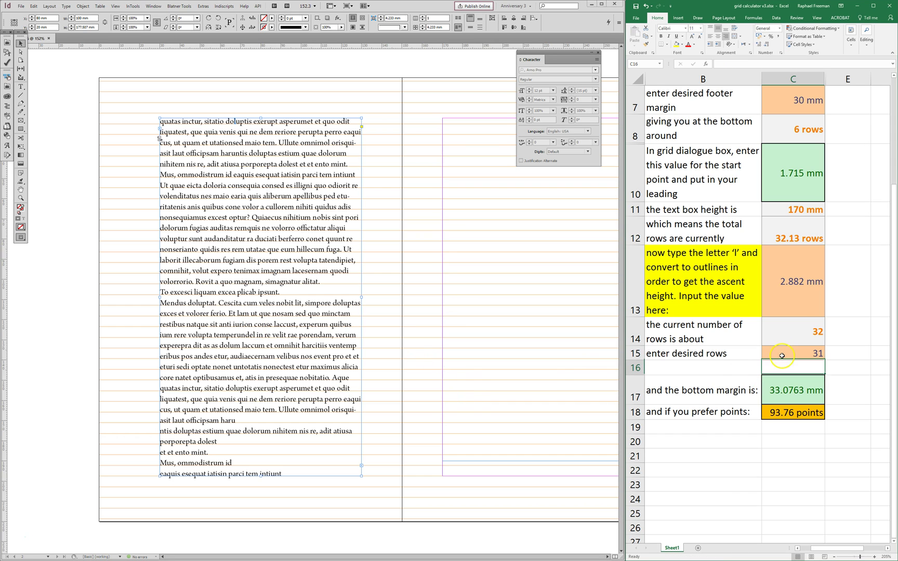
# Step: Copy the calculated bottom margin from cell C17 and try to paste it as the bottom margin in InDesign's Margins and Columns
pyautogui.click(793, 398)
pyautogui.hotkey('ctrl', 'c')
pyautogui.click(52, 7)
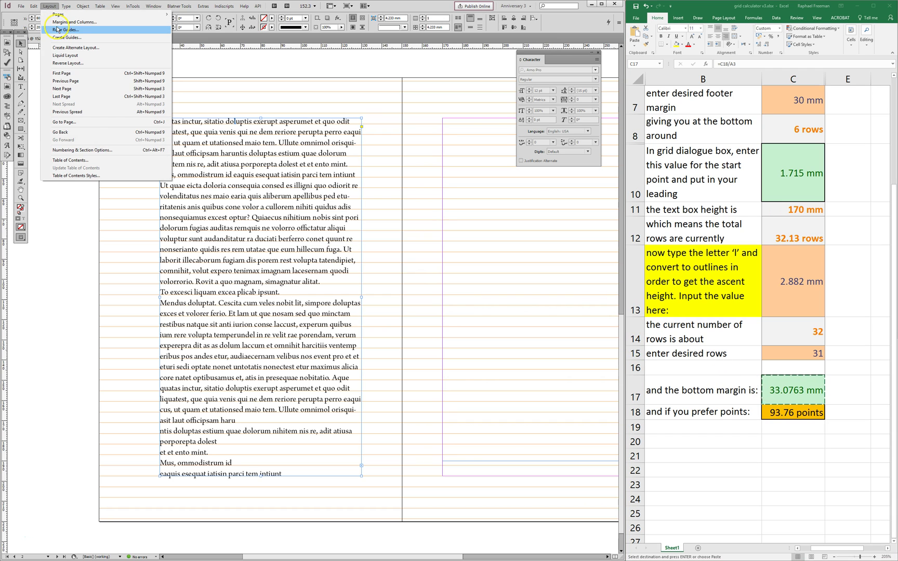
pyautogui.click(60, 20)
pyautogui.tripleClick(232, 156)
pyautogui.hotkey('ctrl', 'v')
pyautogui.press('Tab')
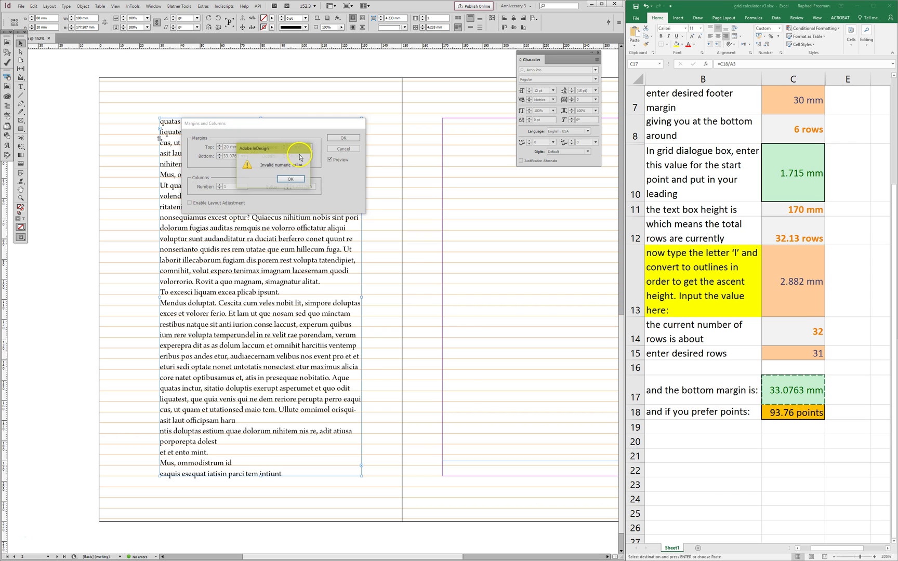
pyautogui.press('Return')
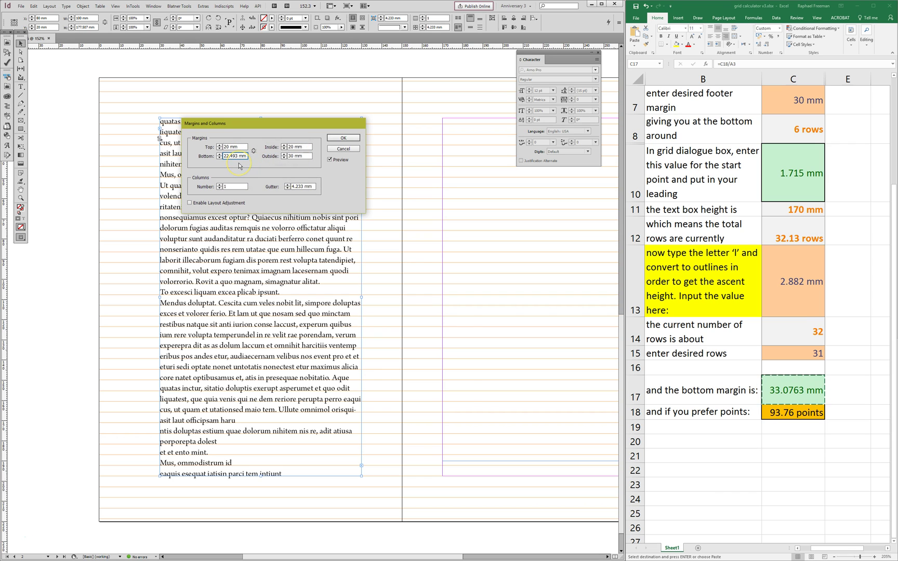
pyautogui.press('Return')
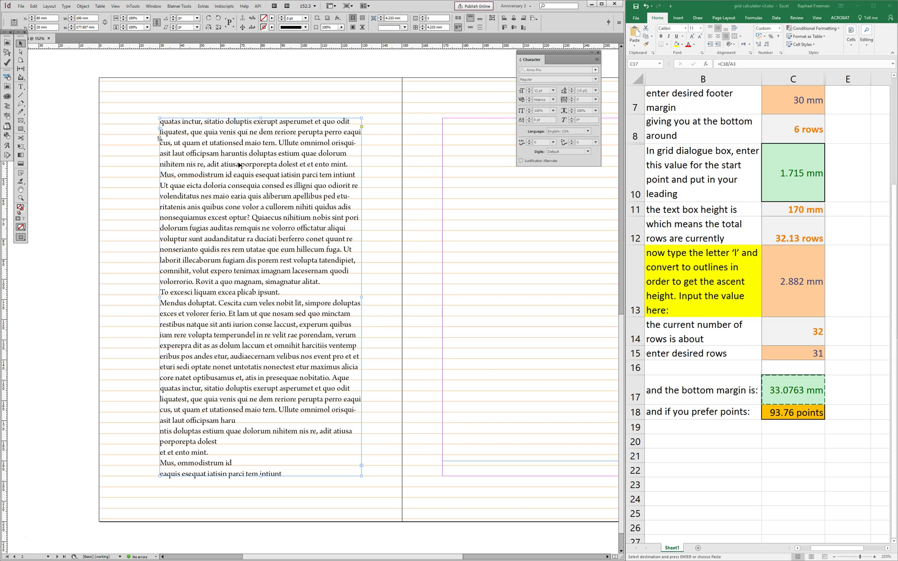
# Step: Set the bottom margin to 33.0763 mm and shorten the left page's text frame to the new margin
pyautogui.click(391, 448)
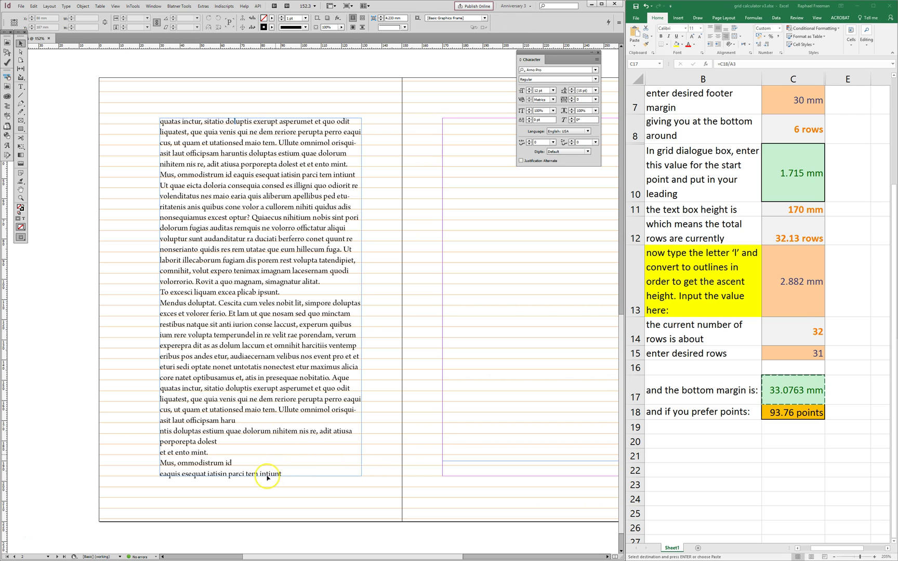
pyautogui.click(268, 476)
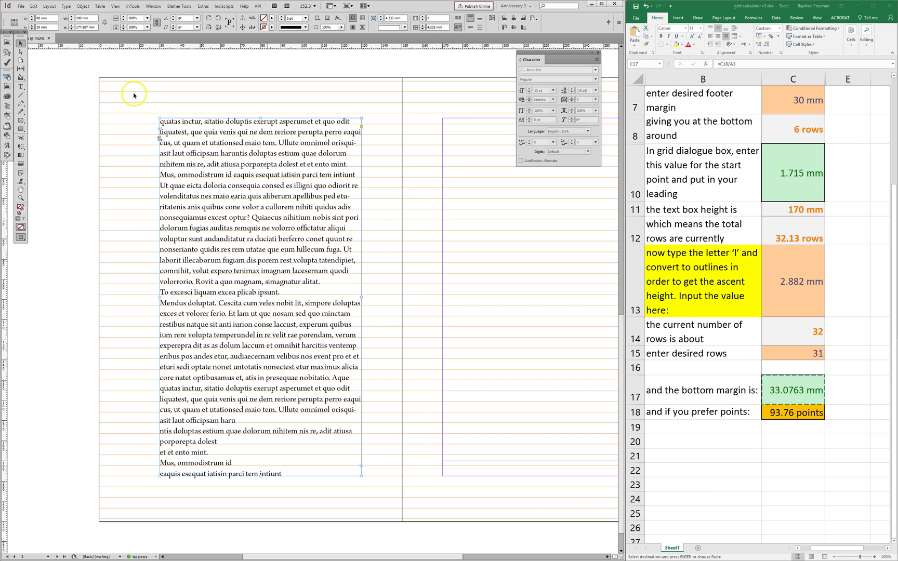
pyautogui.click(50, 6)
pyautogui.press('Escape')
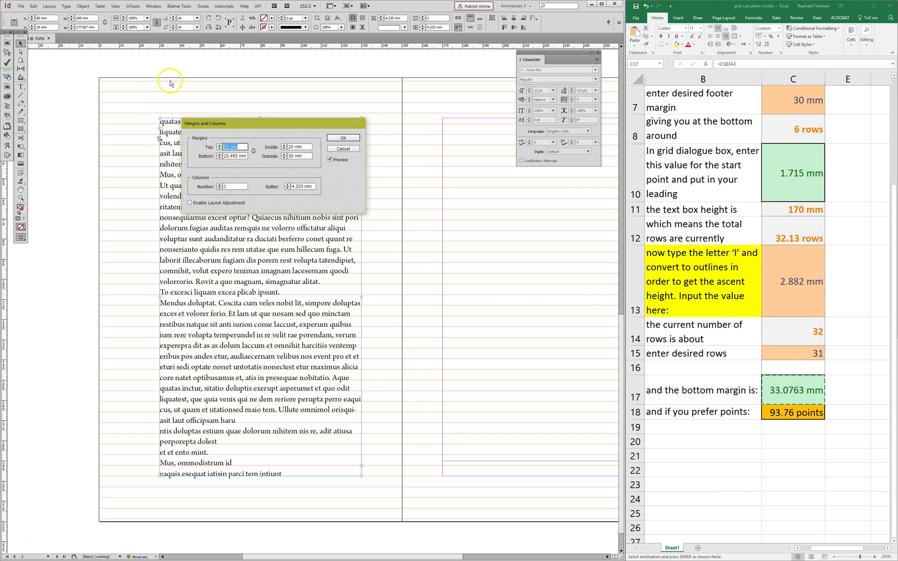
pyautogui.press('Tab')
pyautogui.write('33')
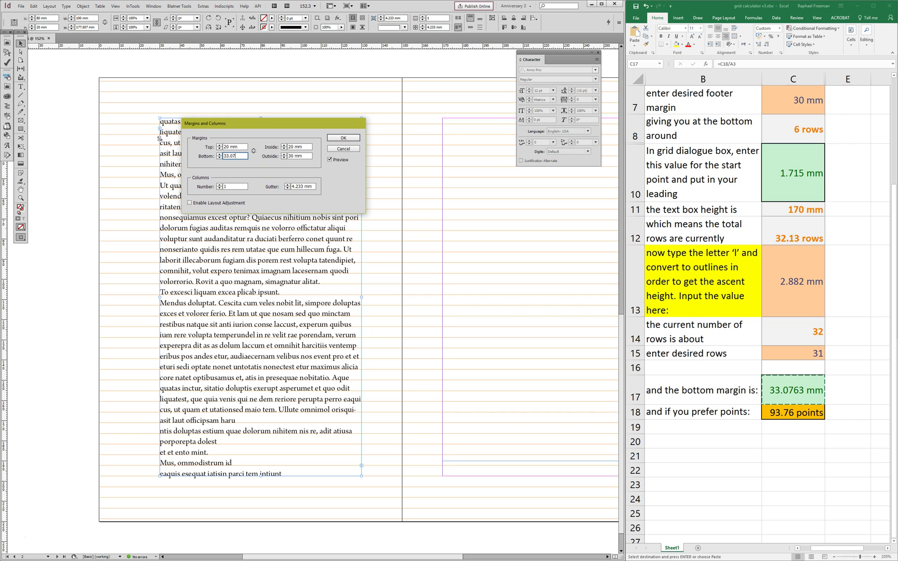
pyautogui.write('.0763')
pyautogui.press('Return')
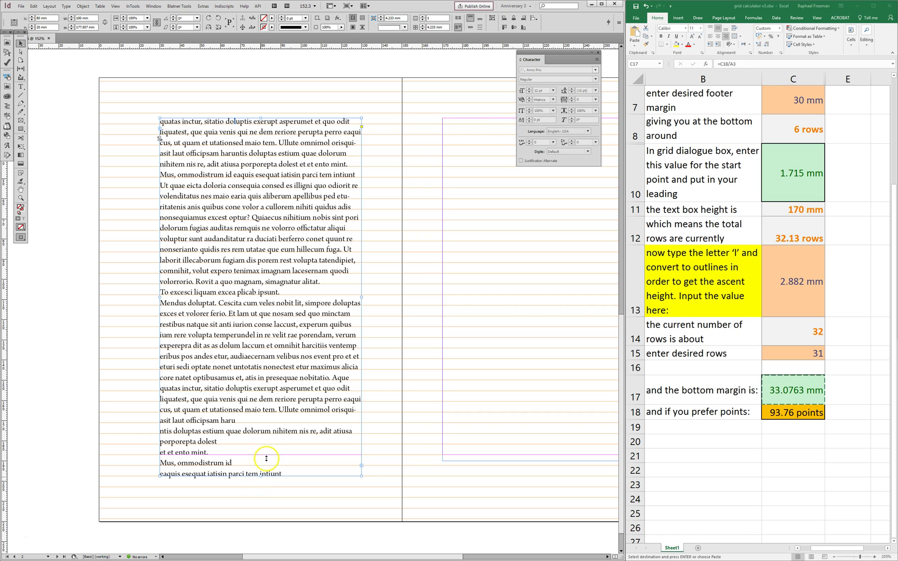
pyautogui.moveTo(267, 459); pyautogui.dragTo(266, 455)
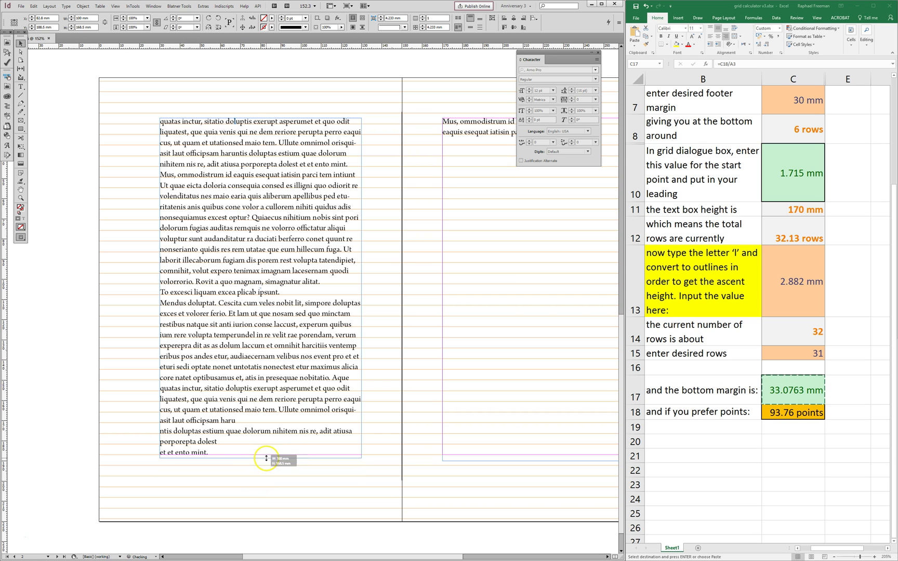
pyautogui.click(127, 300)
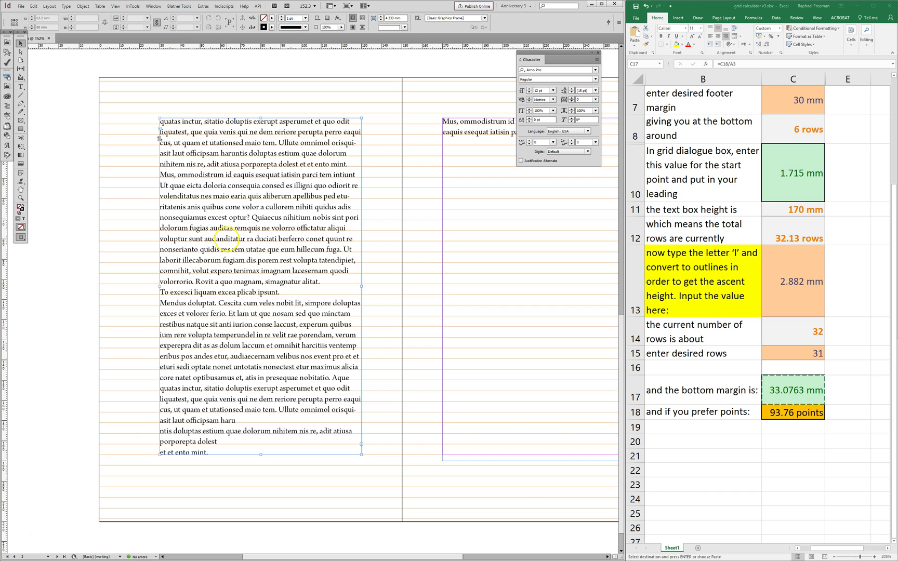
# Step: Set the font size of the entire story to 11.5 pt
pyautogui.doubleClick(226, 238)
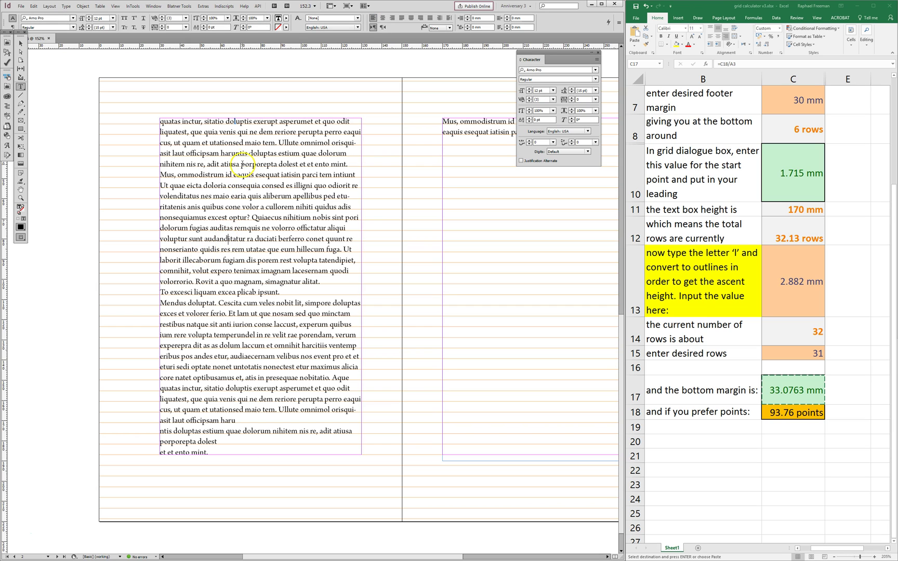
pyautogui.click(236, 122)
pyautogui.press('Escape')
pyautogui.hotkey('ctrl', 'shift', 'a')
pyautogui.click(138, 97)
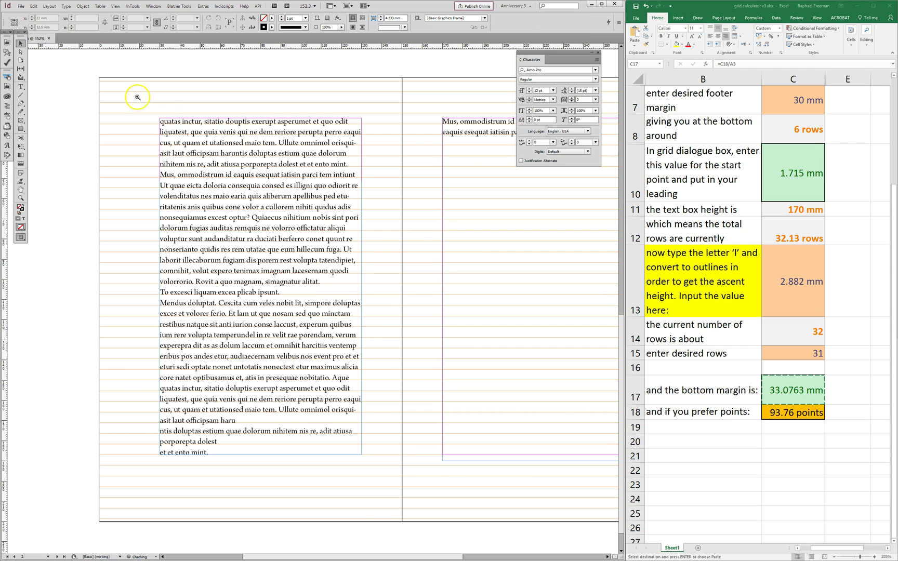
pyautogui.moveTo(137, 97); pyautogui.dragTo(431, 225)
pyautogui.doubleClick(306, 248)
pyautogui.hotkey('ctrl', 'a')
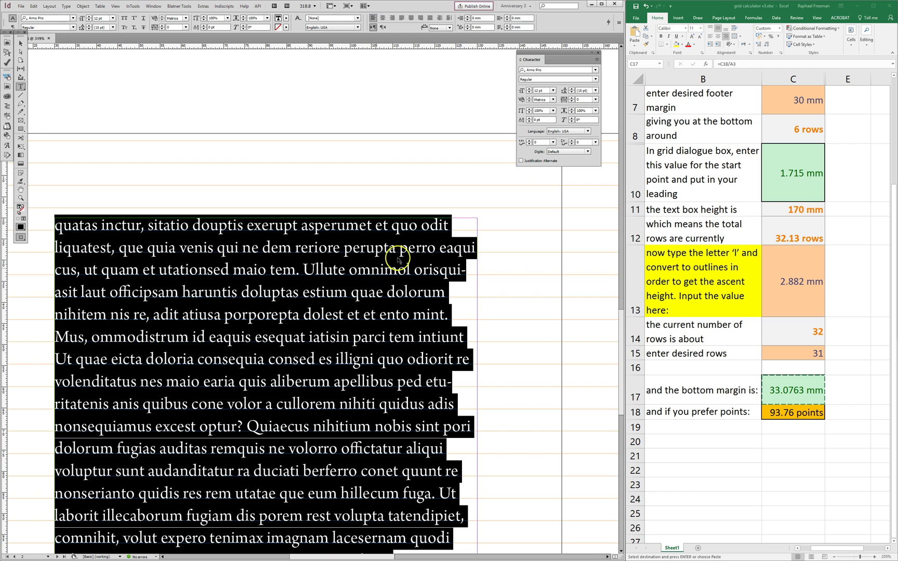
pyautogui.click(540, 91)
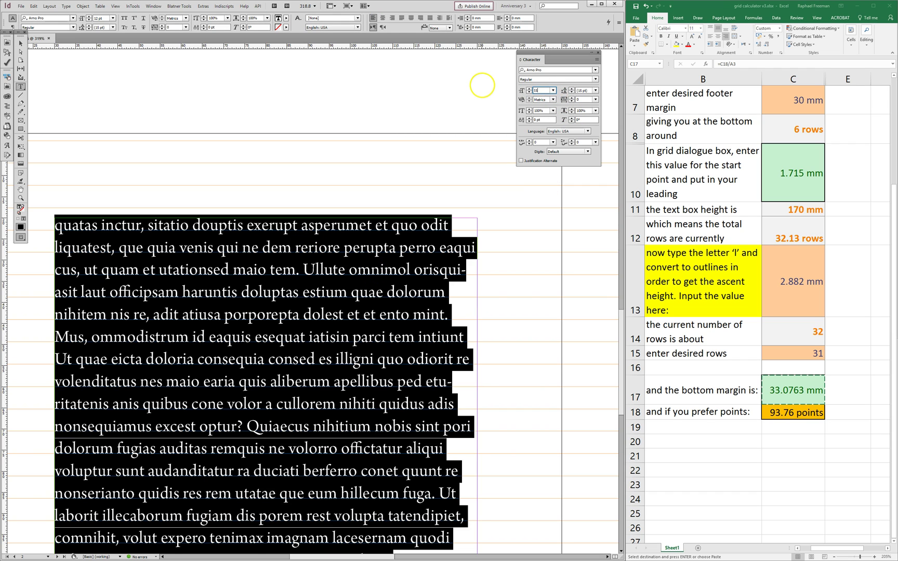
pyautogui.press('Return')
pyautogui.click(265, 305)
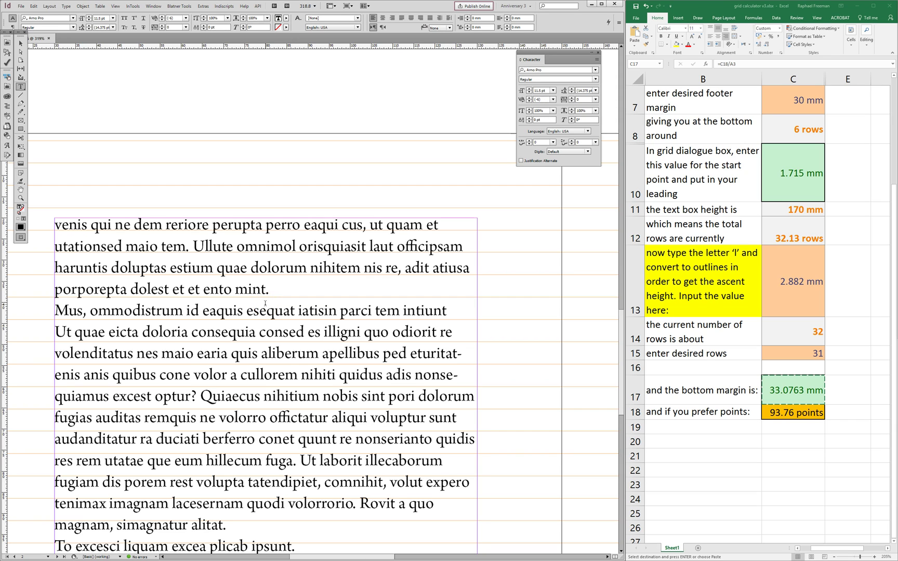
# Step: Change the leading in cell C5 of the Excel calculator to 14.375 points, matching the text's current leading
pyautogui.click(580, 100)
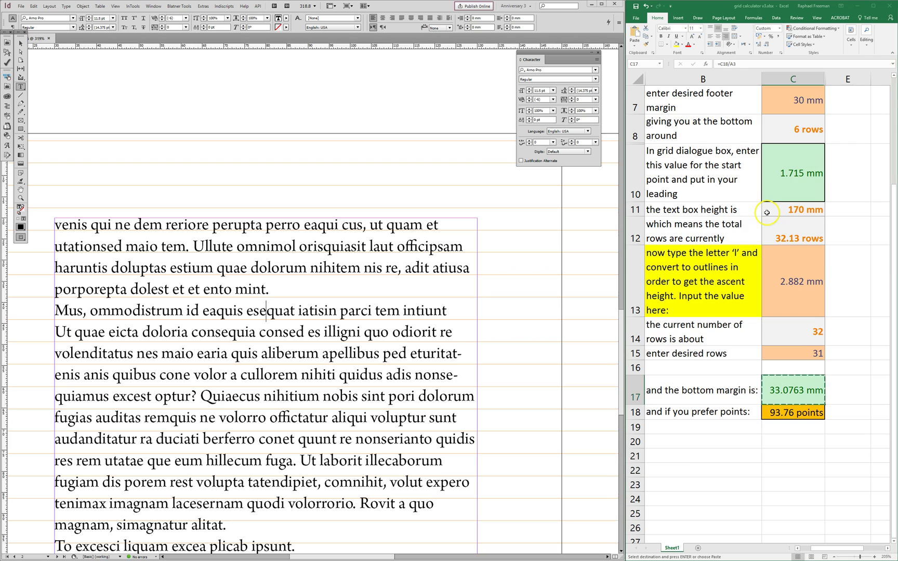
pyautogui.scroll(2, 787, 197)
pyautogui.click(787, 182)
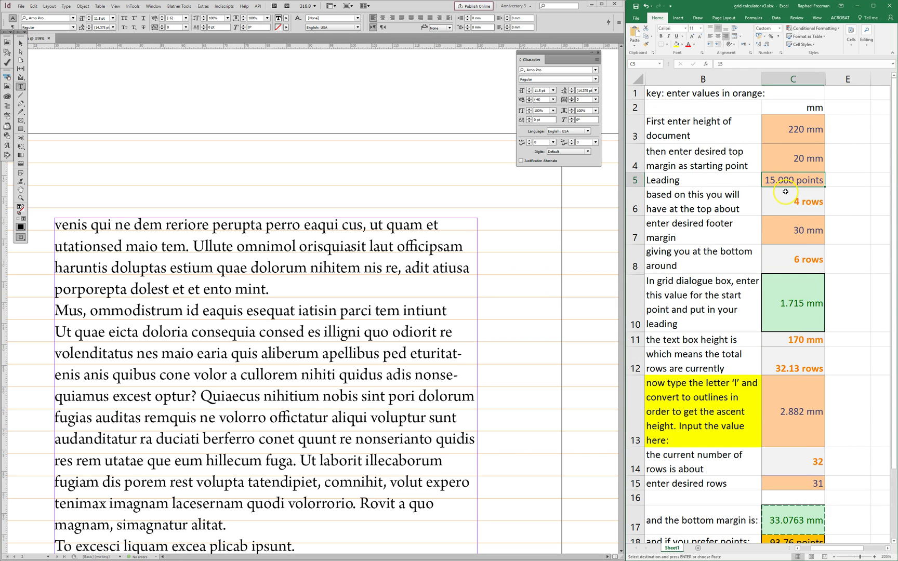
pyautogui.write('14.375')
pyautogui.press('Return')
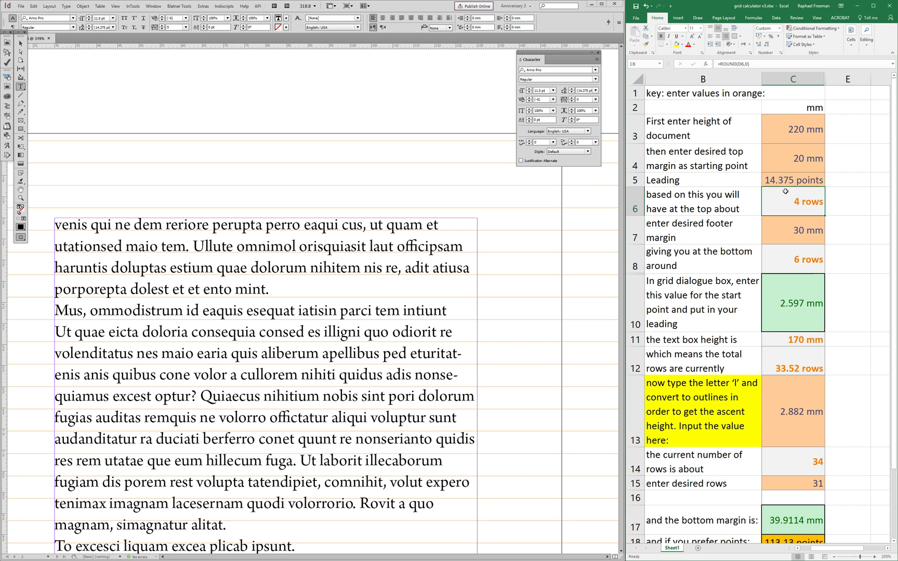
# Step: Set the desired top margin in cell C4 of the Excel calculator to 18 mm
pyautogui.click(348, 277)
pyautogui.hotkey('ctrl', 'alt', '0')
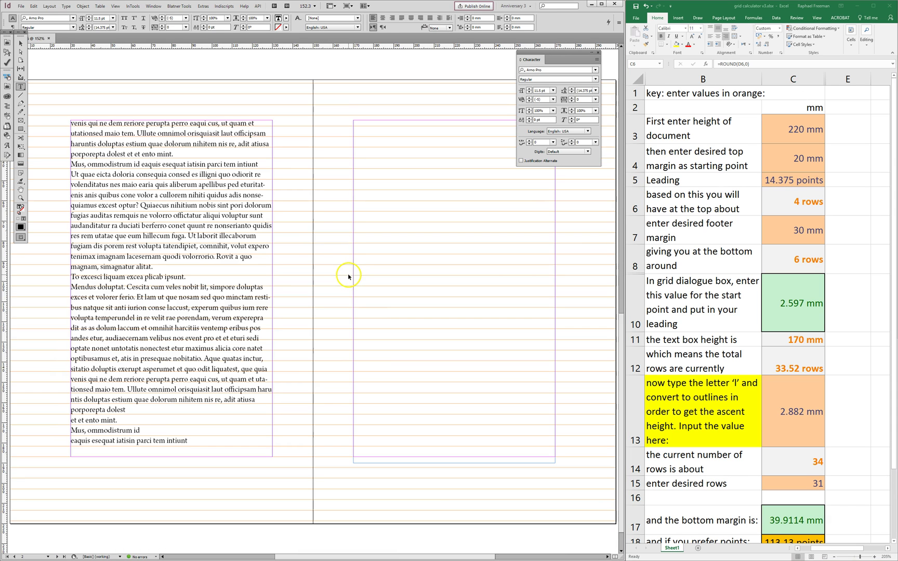
pyautogui.press('Escape')
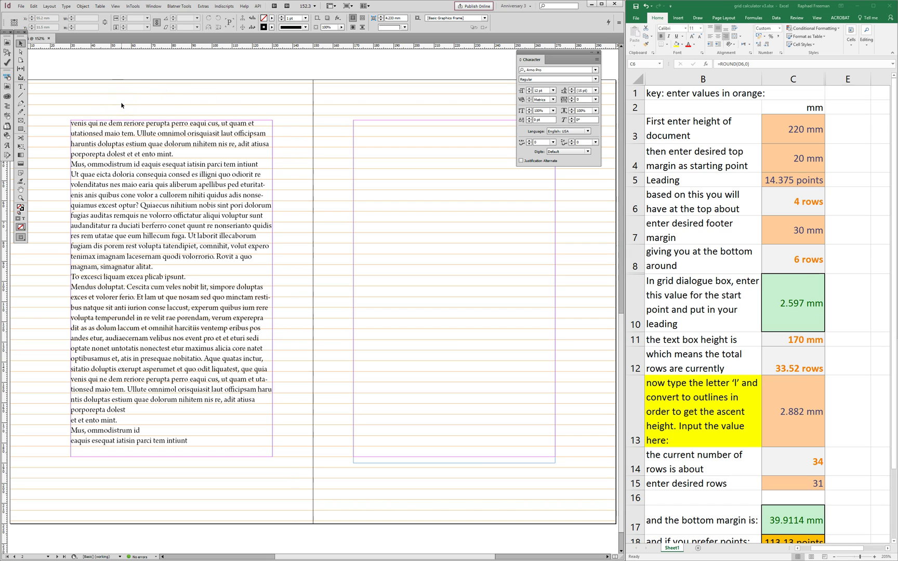
pyautogui.click(767, 195)
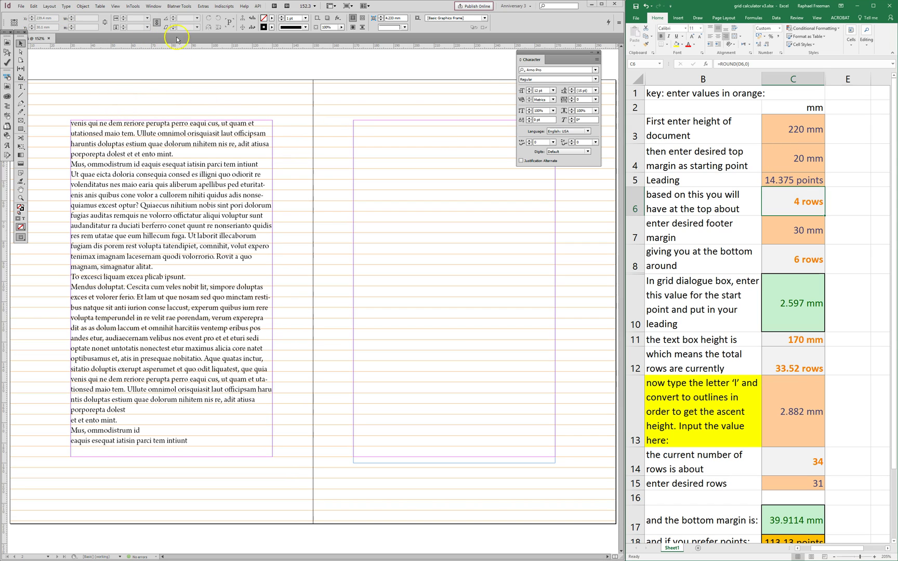
pyautogui.click(798, 158)
pyautogui.write('18')
pyautogui.press('Return')
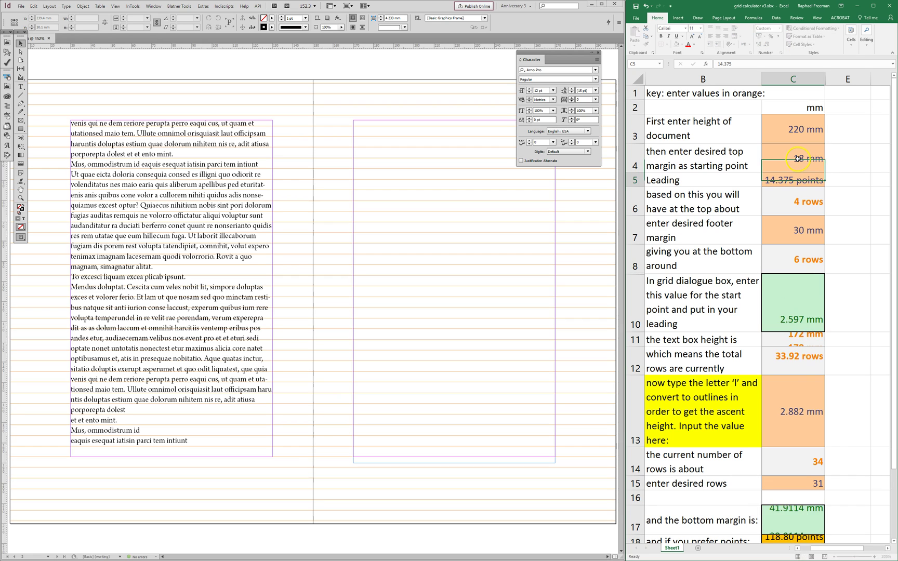
# Step: Set the top margin to 18 mm in InDesign and extend the left page's text frame up to it
pyautogui.click(50, 6)
pyautogui.click(55, 21)
pyautogui.write('18')
pyautogui.press('Return')
pyautogui.click(244, 145)
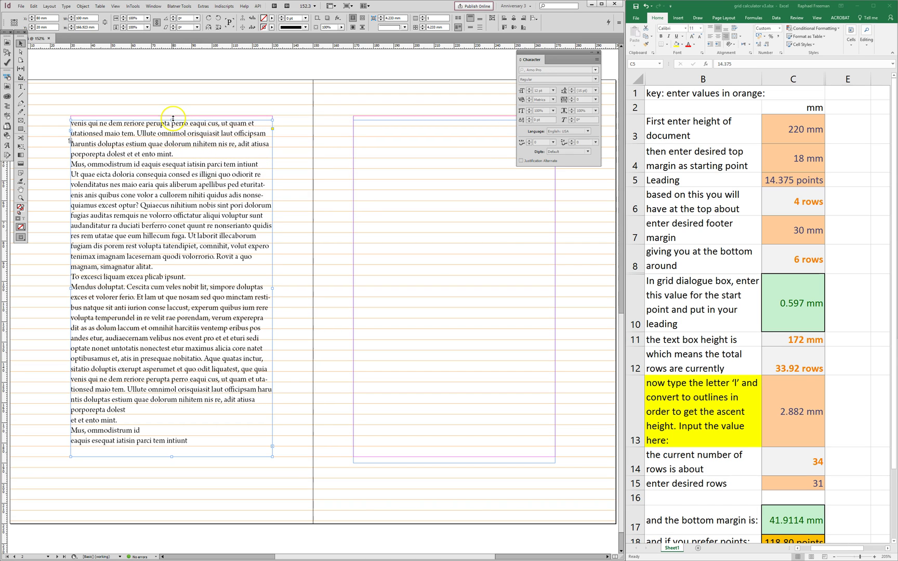
pyautogui.moveTo(173, 118); pyautogui.dragTo(174, 118)
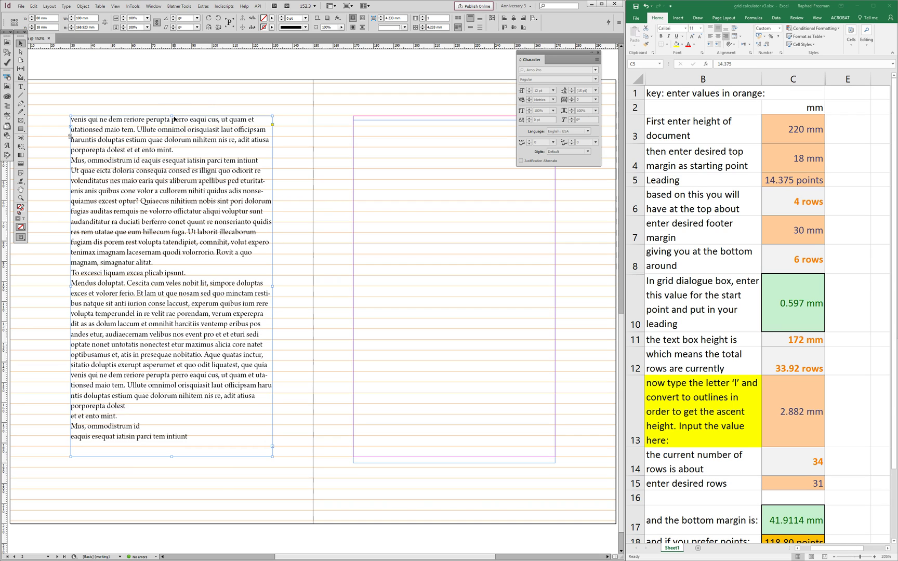
# Step: Convert the final letter "l" of "omnimol" in the second text line to outlines for its ascent height
pyautogui.click(800, 158)
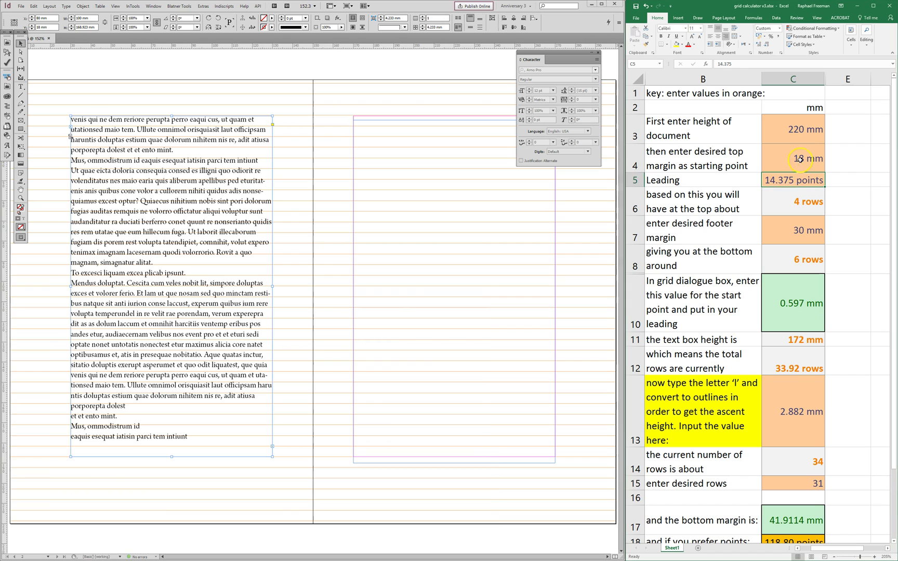
pyautogui.click(789, 172)
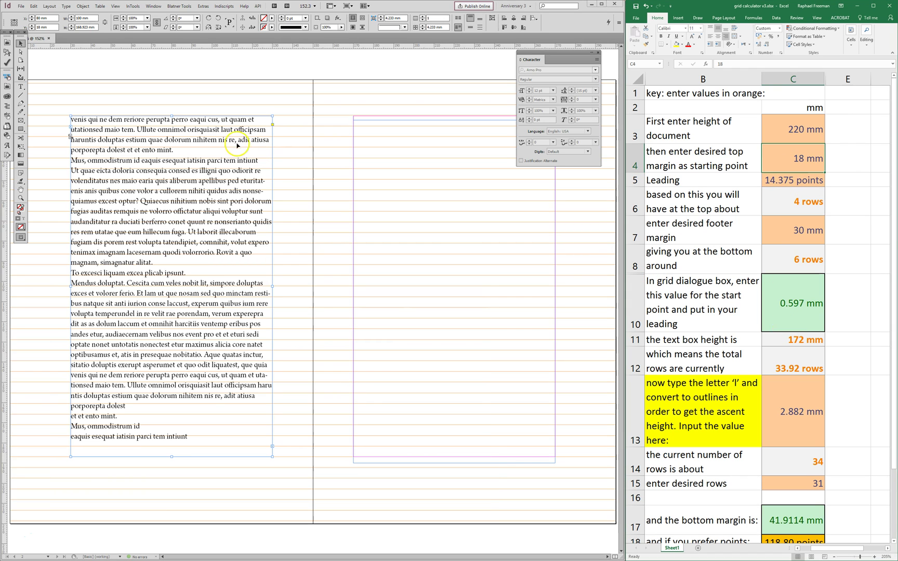
pyautogui.doubleClick(179, 140)
pyautogui.moveTo(127, 96); pyautogui.dragTo(306, 209)
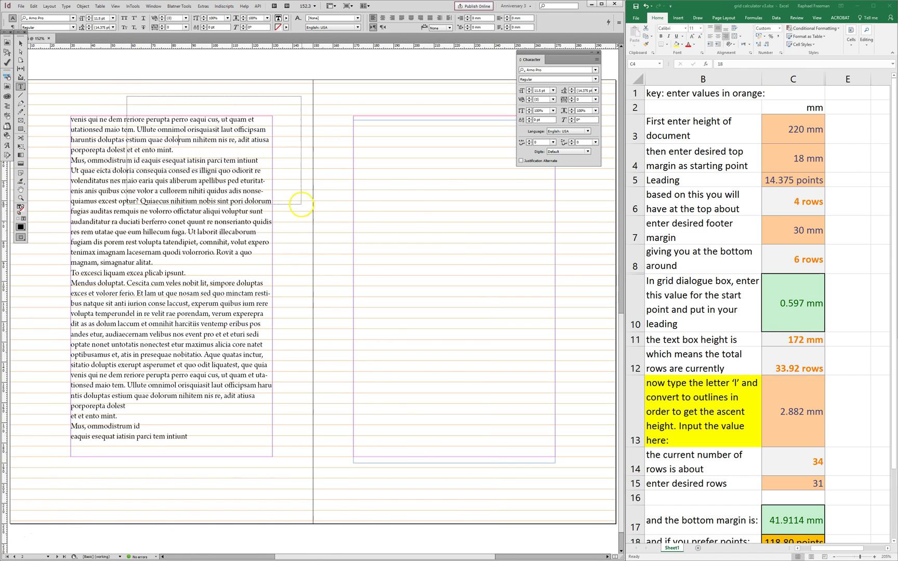
pyautogui.moveTo(215, 228); pyautogui.dragTo(208, 229)
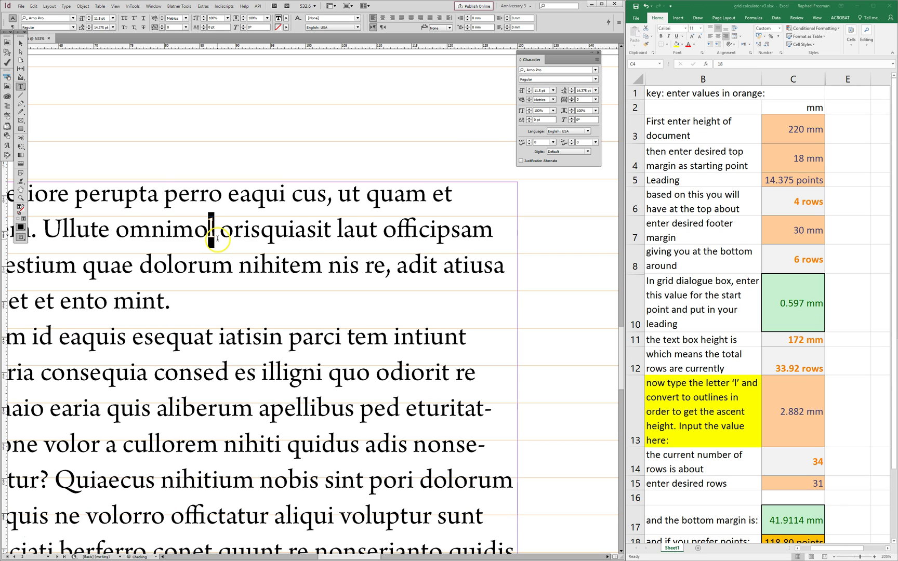
pyautogui.hotkey('ctrl', 'shift', 'o')
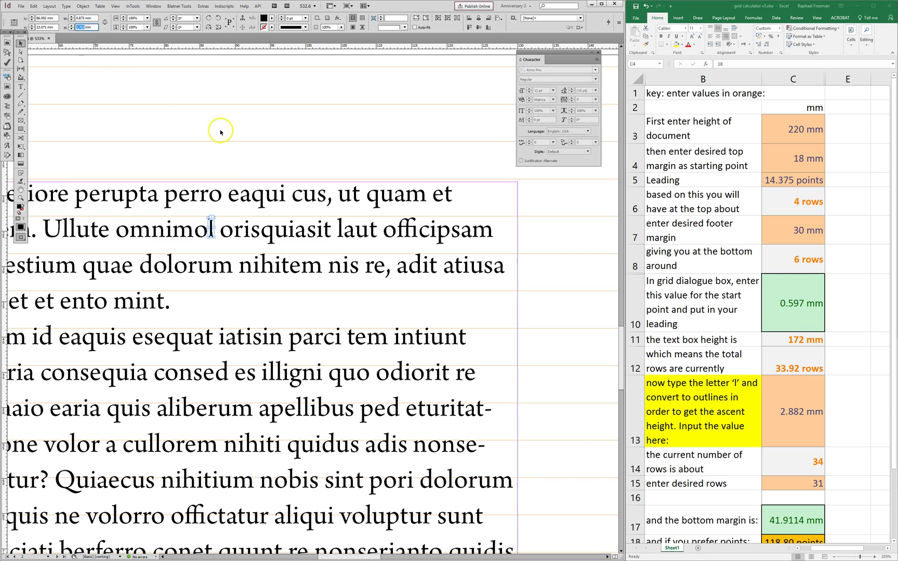
# Step: Enter the outlined letter's height, 2.762 mm, as the ascent height in cell C13 of the Excel calculator
pyautogui.click(780, 325)
pyautogui.click(793, 413)
pyautogui.write('2.762')
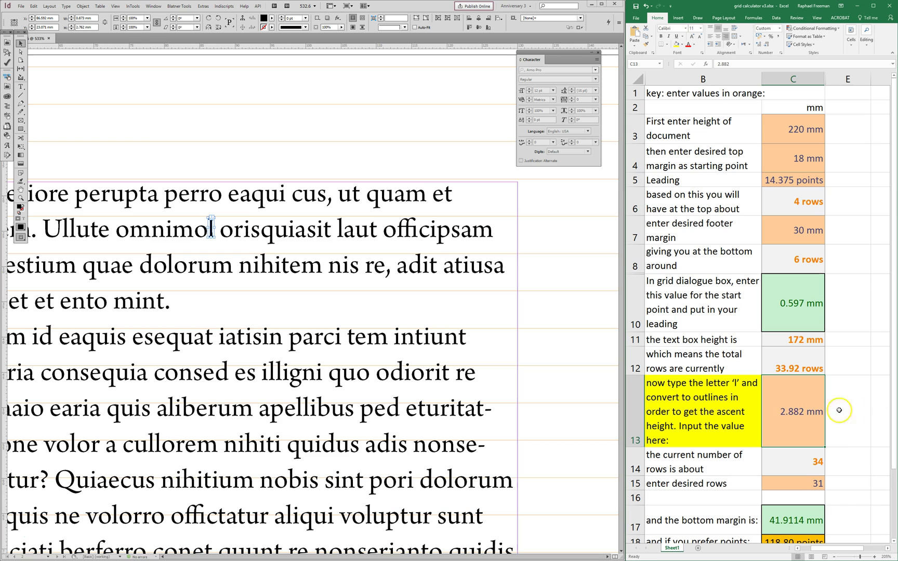
pyautogui.press('Return')
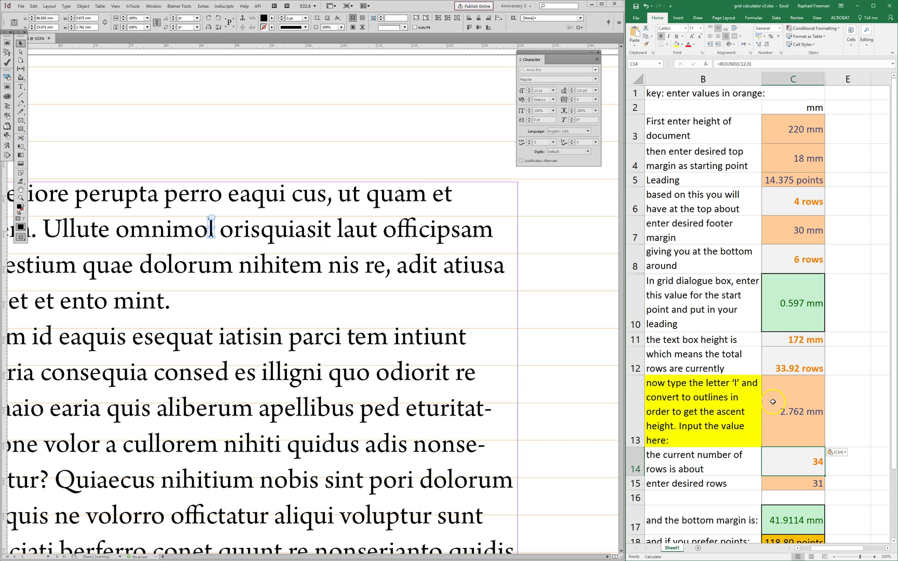
# Step: Undo the conversion of the letter "l" in "omnimol" to outlines and deselect the text frame
pyautogui.click(211, 228)
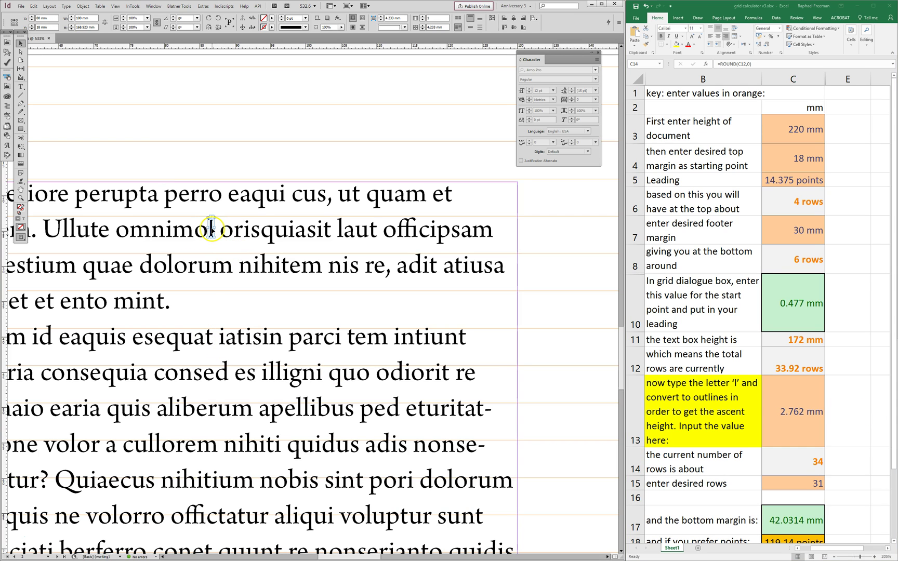
pyautogui.hotkey('ctrl', 'shift', 'a')
pyautogui.hotkey('ctrl', 'alt', '0')
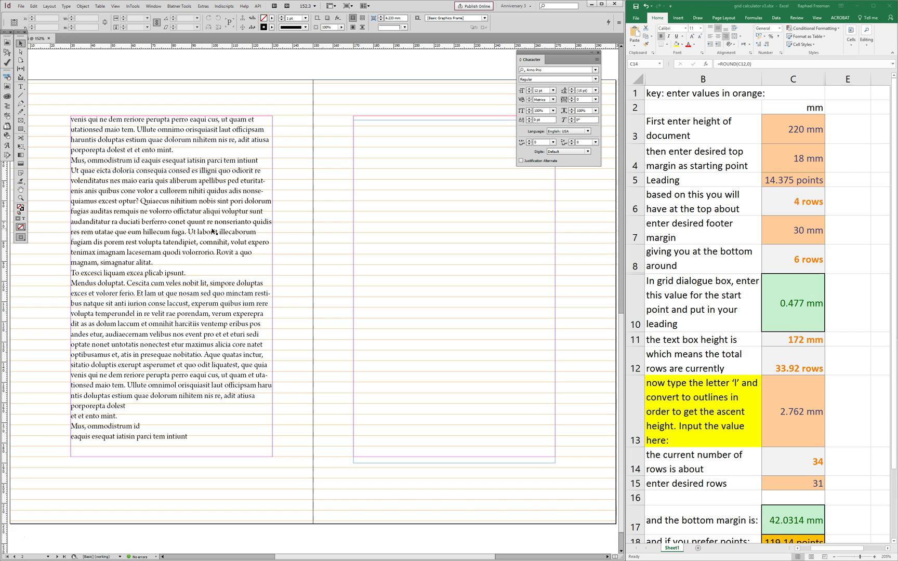
pyautogui.click(301, 255)
# Step: Set the baseline grid to start at 0.477 mm with an increment of 14.375 pt, and check the text's alignment on the left page
pyautogui.hotkey('ctrl', 'k')
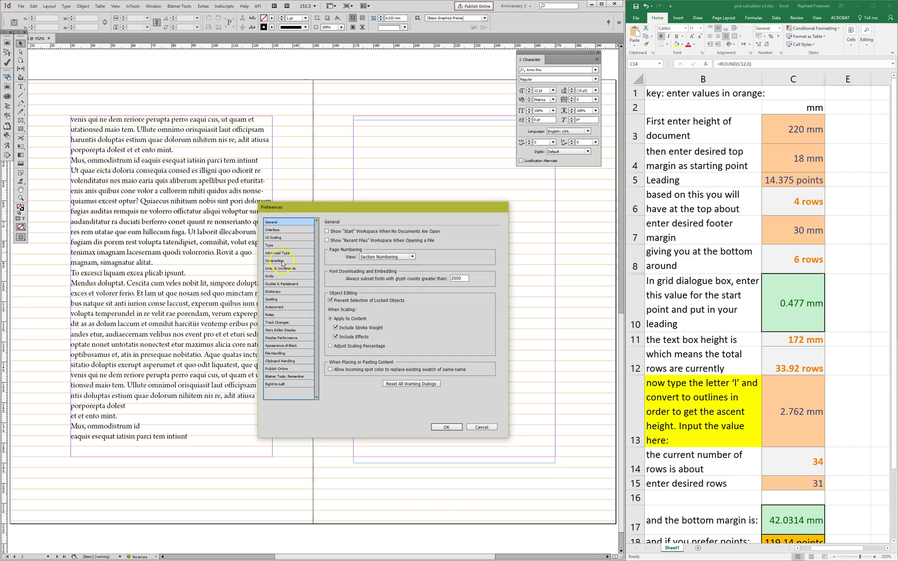
pyautogui.click(277, 276)
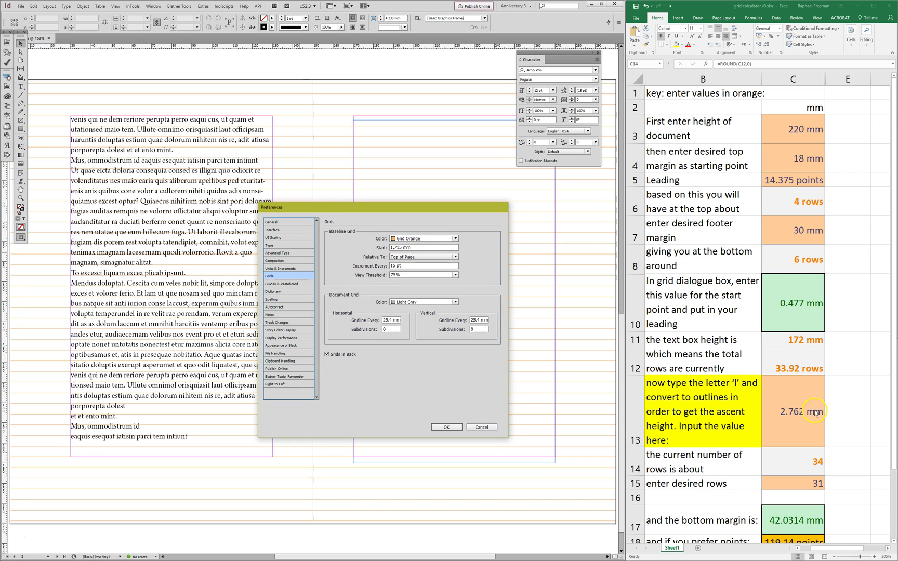
pyautogui.click(794, 408)
pyautogui.click(794, 307)
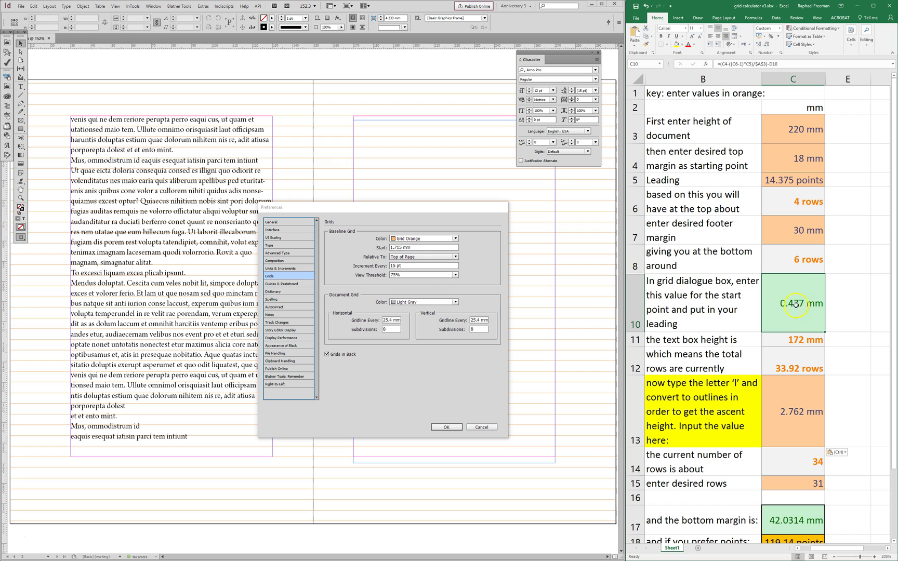
pyautogui.click(356, 248)
pyautogui.write('.477')
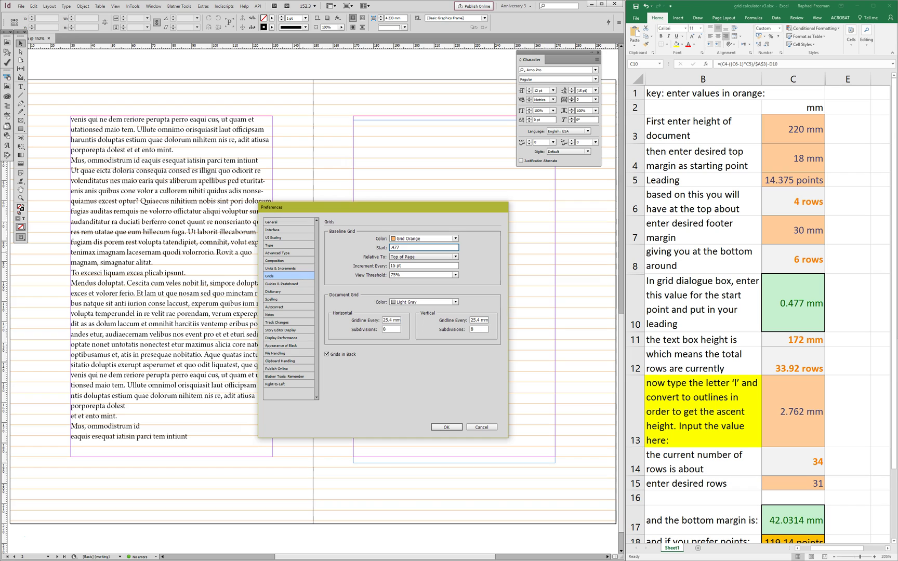
pyautogui.press('Tab')
pyautogui.press('Tab')
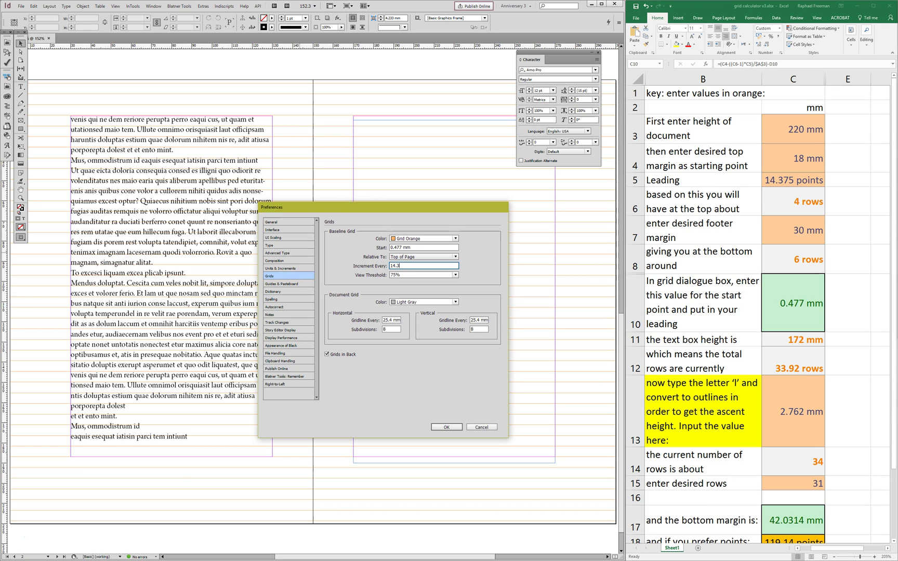
pyautogui.press('Return')
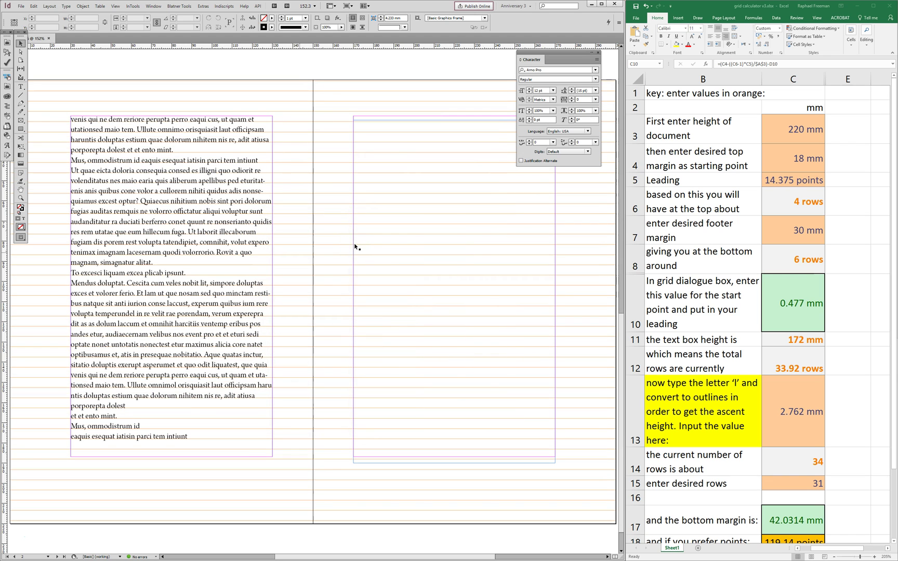
pyautogui.moveTo(66, 96); pyautogui.dragTo(242, 158)
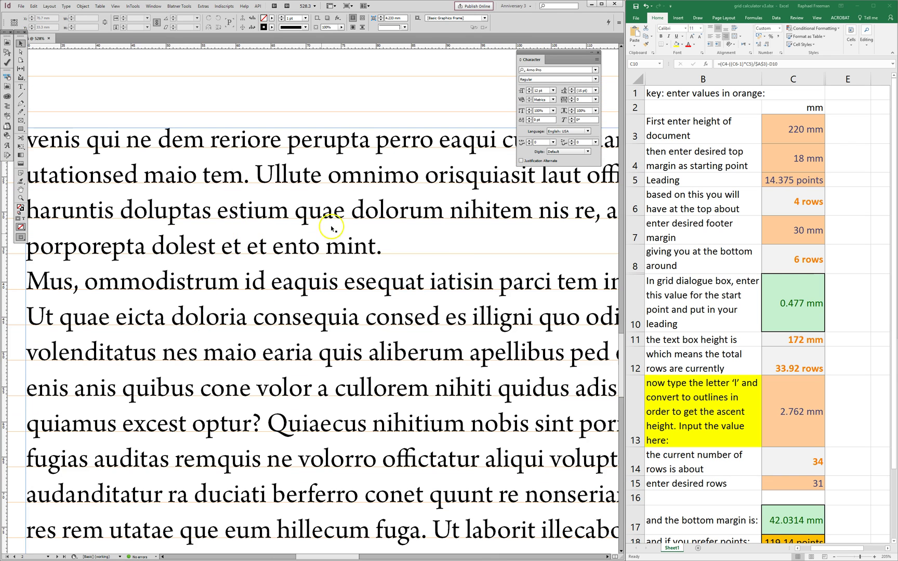
pyautogui.hotkey('ctrl', 'alt', '2')
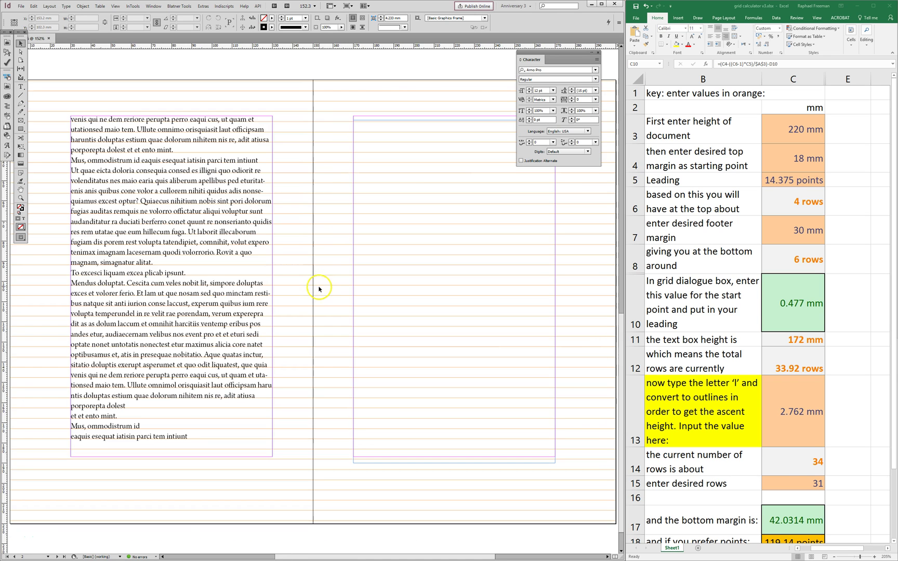
# Step: Copy placeholder text from the left page's story and paste it repeatedly to fill the text frames on both pages
pyautogui.click(163, 414)
pyautogui.doubleClick(156, 309)
pyautogui.tripleClick(190, 373)
pyautogui.press('BackSpace')
pyautogui.hotkey('ctrl', 'v')
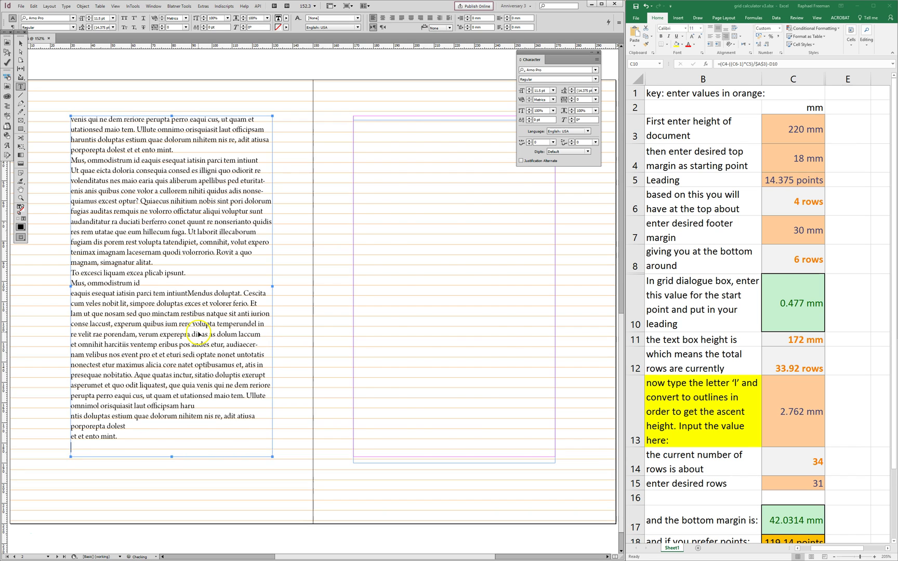
pyautogui.press('Escape')
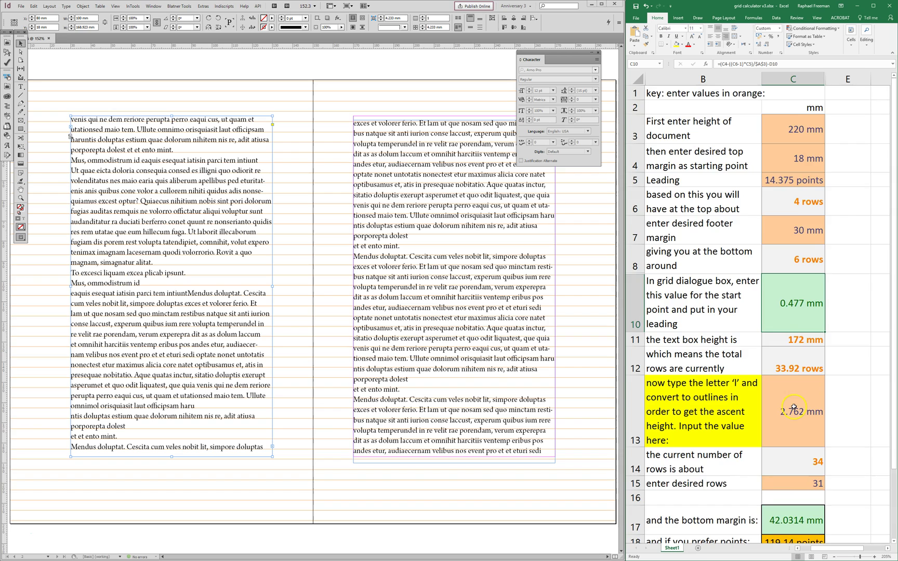
# Step: Copy the calculated bottom margin from cell C17 of the Excel calculator and set InDesign's bottom margin to 42.0314 mm
pyautogui.scroll(-2, 794, 407)
pyautogui.click(783, 338)
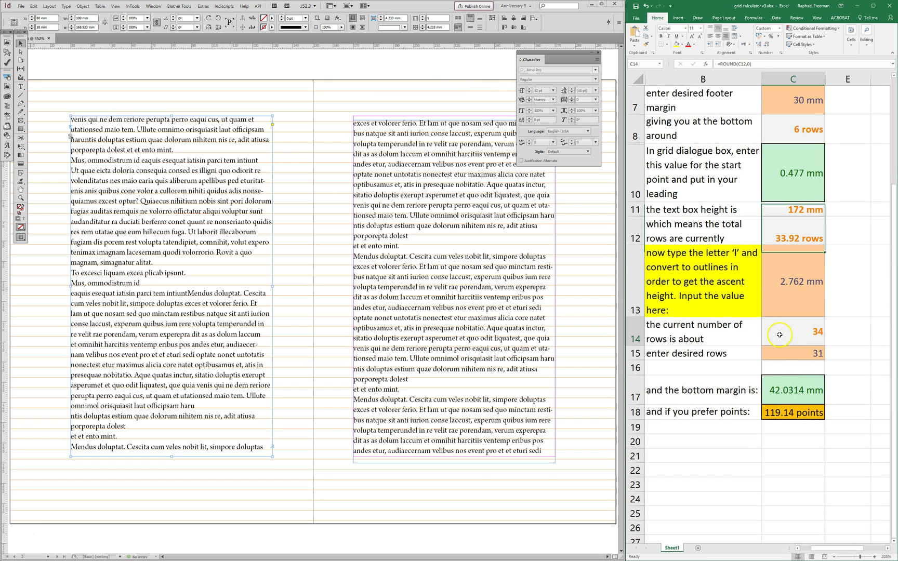
pyautogui.click(144, 314)
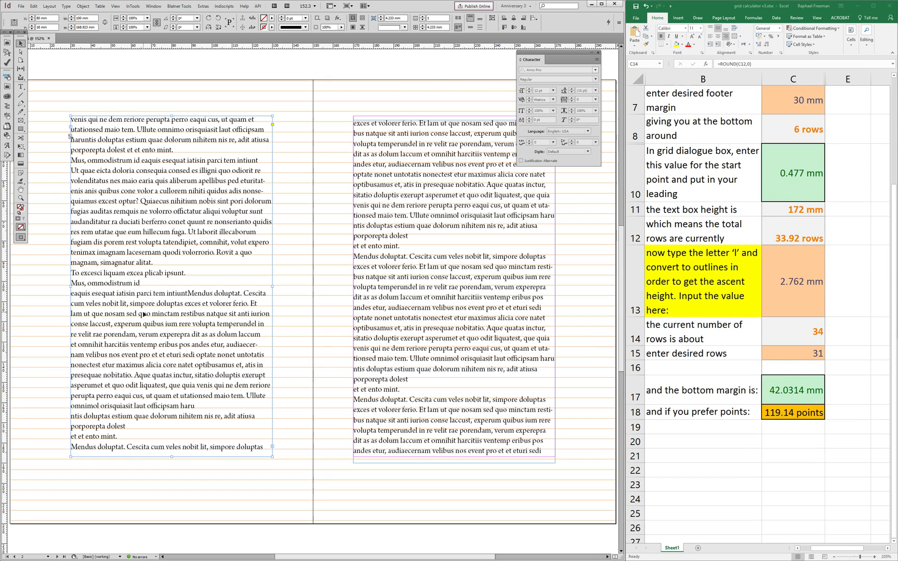
pyautogui.click(806, 330)
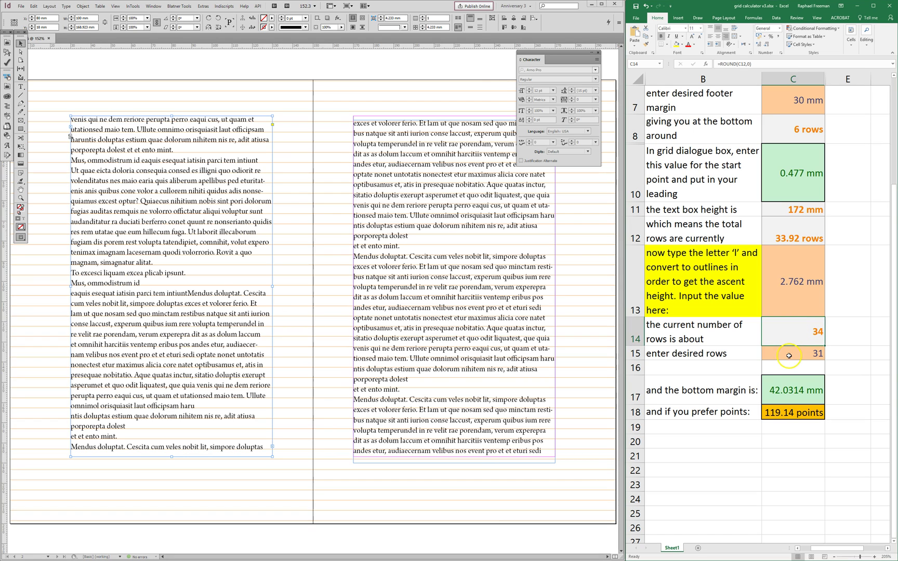
pyautogui.click(785, 357)
pyautogui.click(774, 394)
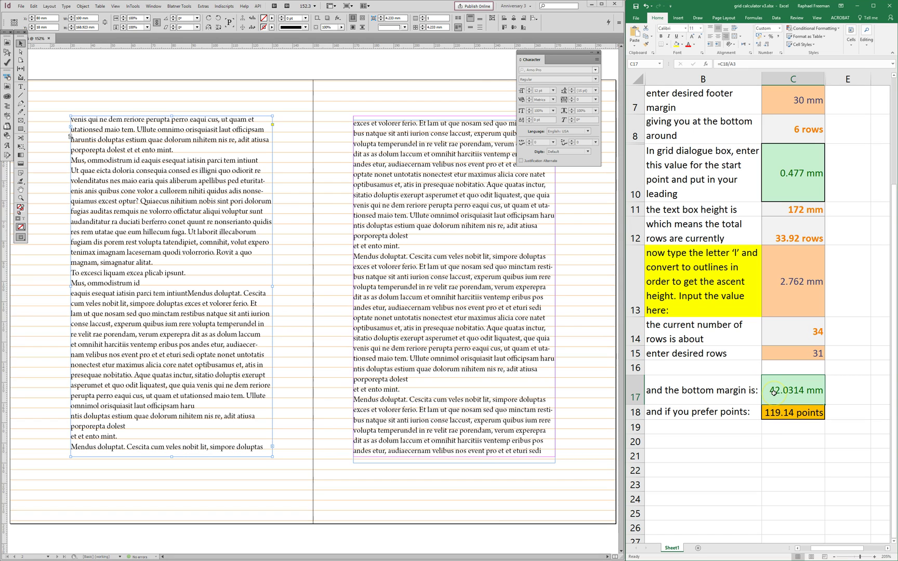
pyautogui.hotkey('ctrl', 'c')
pyautogui.click(49, 6)
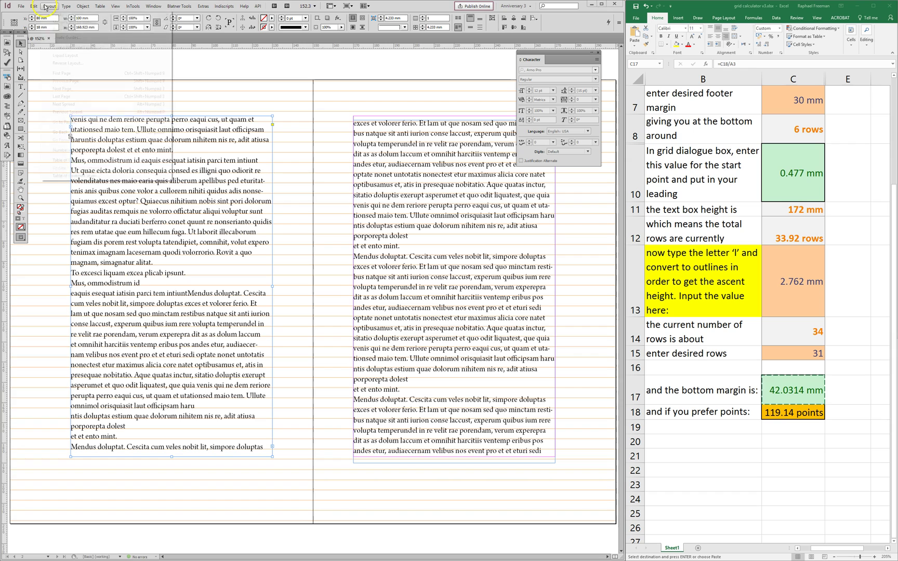
pyautogui.click(52, 23)
pyautogui.moveTo(222, 155); pyautogui.dragTo(246, 166)
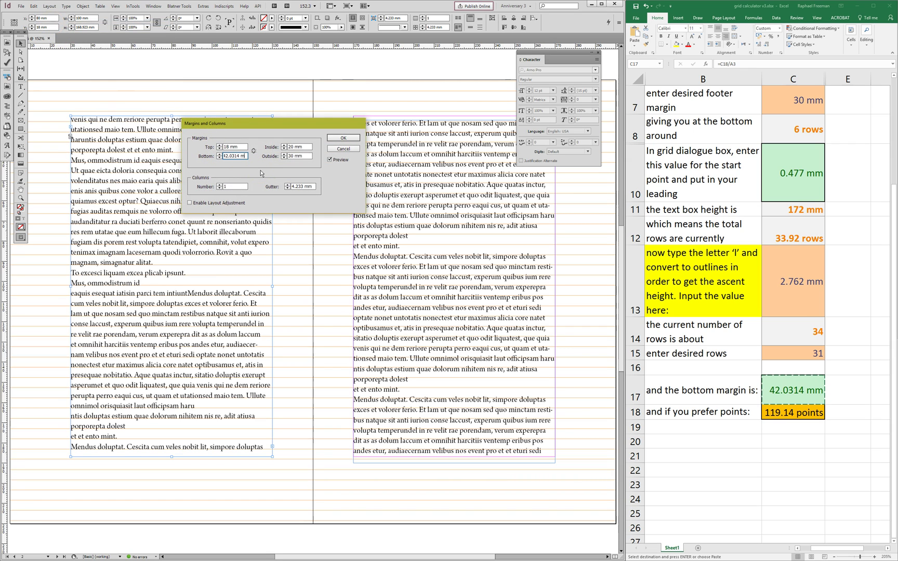
pyautogui.press('Return')
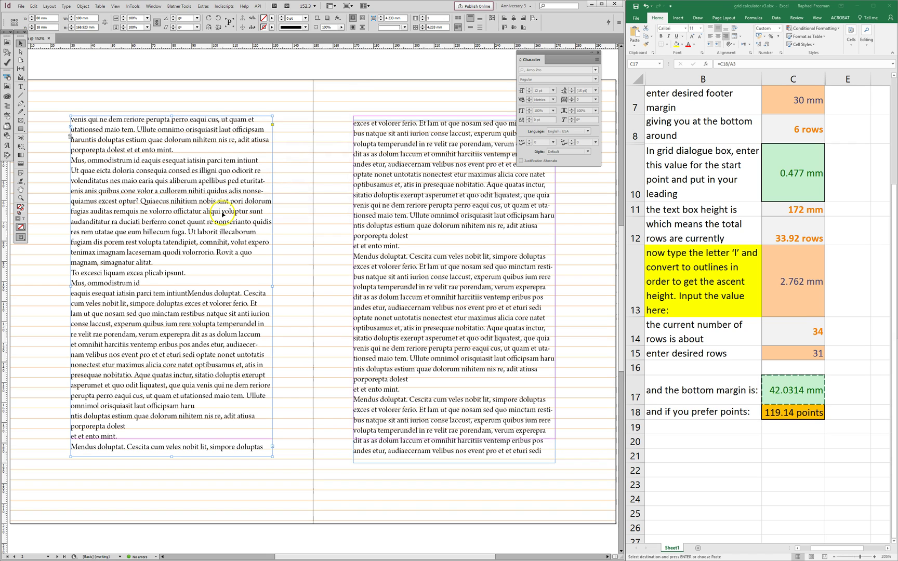
# Step: Shorten both pages' text frames to the bottom margin and extend the right page's frame up to the top margin
pyautogui.moveTo(173, 441); pyautogui.dragTo(174, 440)
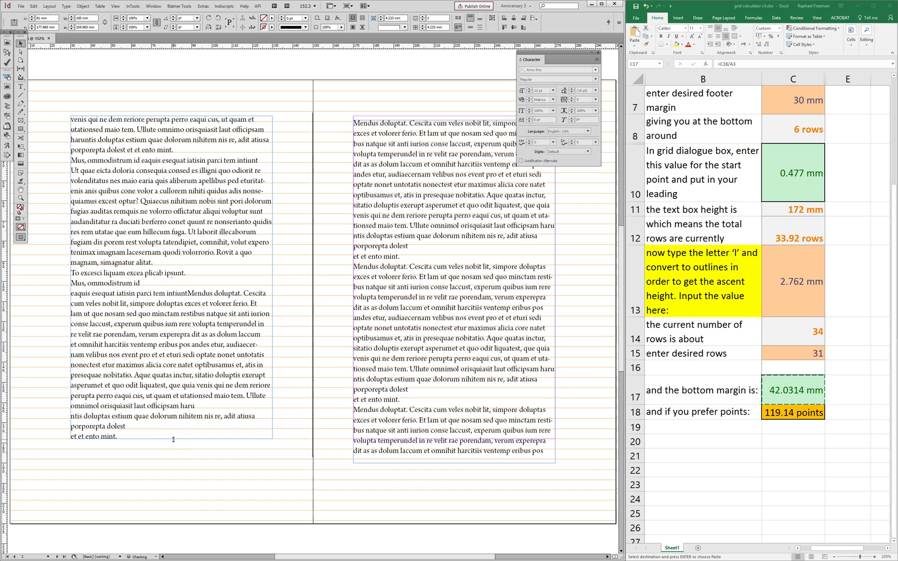
pyautogui.click(322, 312)
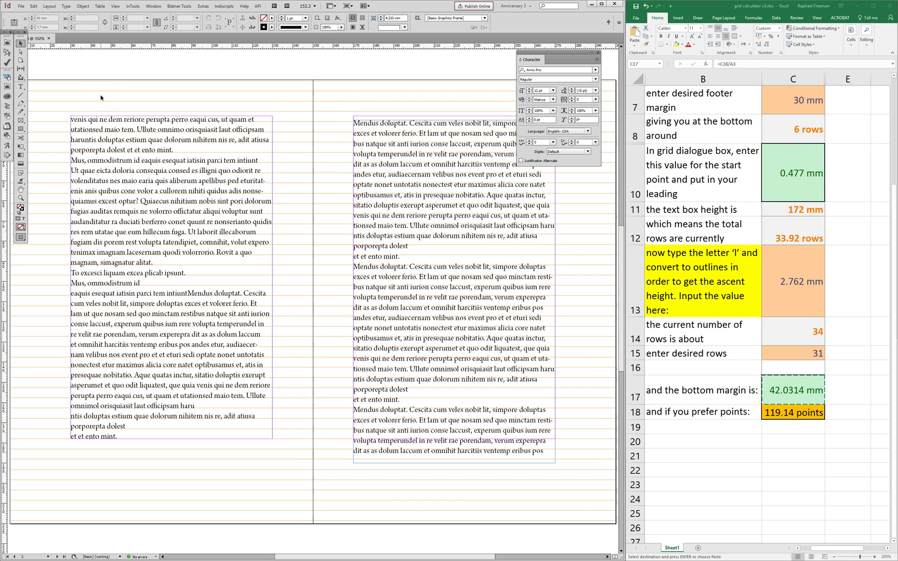
pyautogui.click(452, 464)
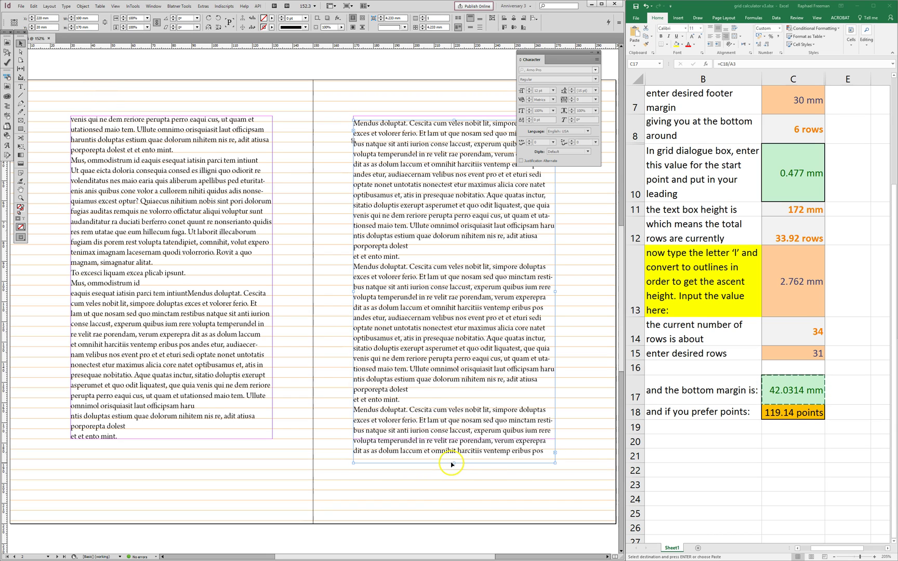
pyautogui.moveTo(453, 462); pyautogui.dragTo(454, 441)
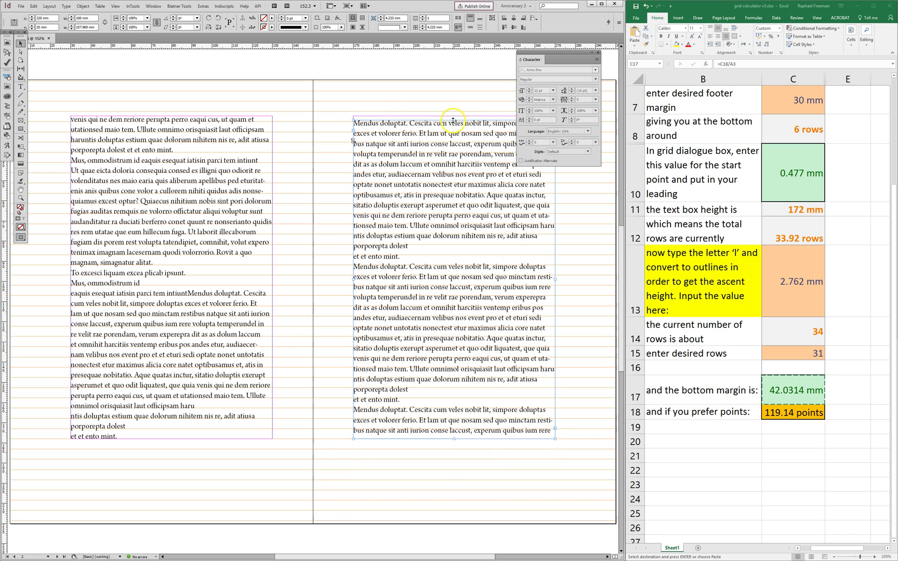
pyautogui.moveTo(454, 118); pyautogui.dragTo(454, 115)
pyautogui.click(329, 139)
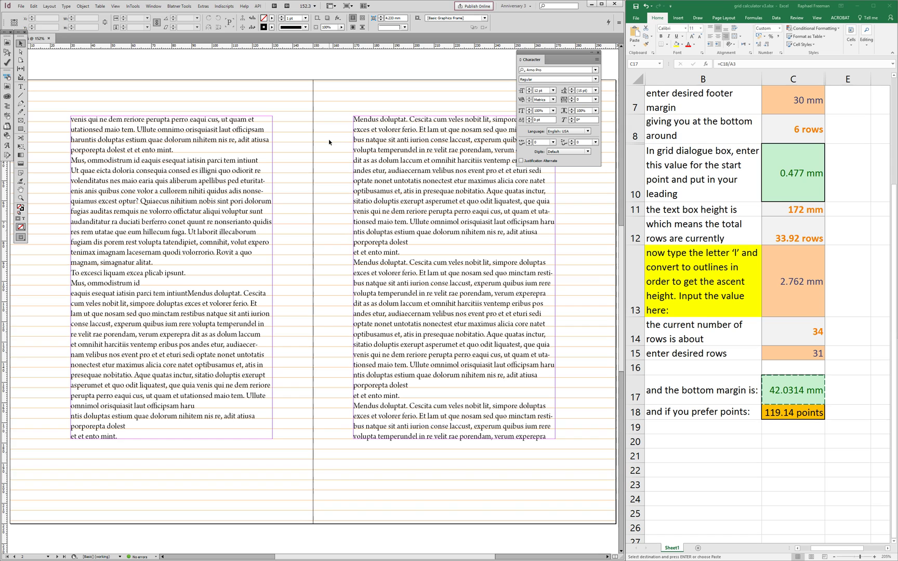
# Step: Reset the ascent height in cell C13 of the Excel calculator to 0
pyautogui.click(739, 8)
pyautogui.click(715, 300)
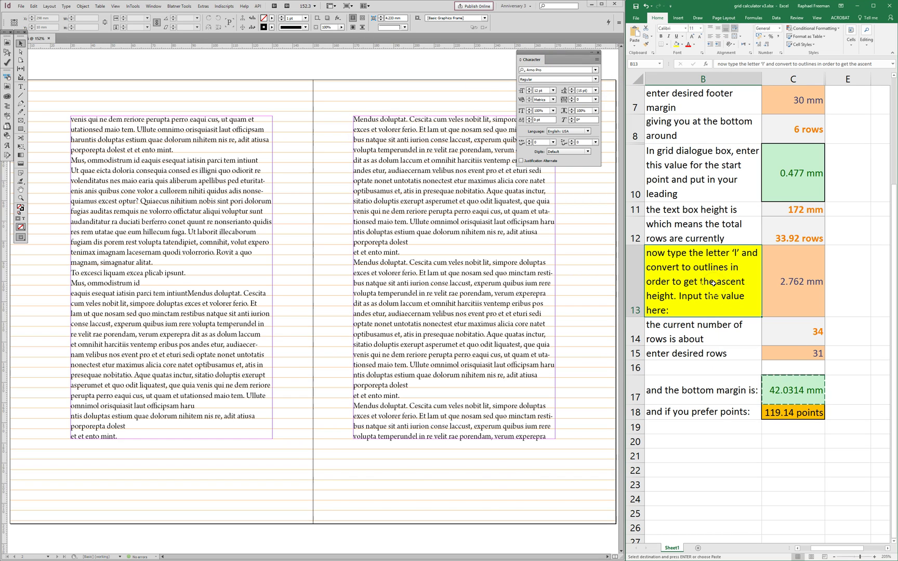
pyautogui.press('Escape')
pyautogui.click(794, 297)
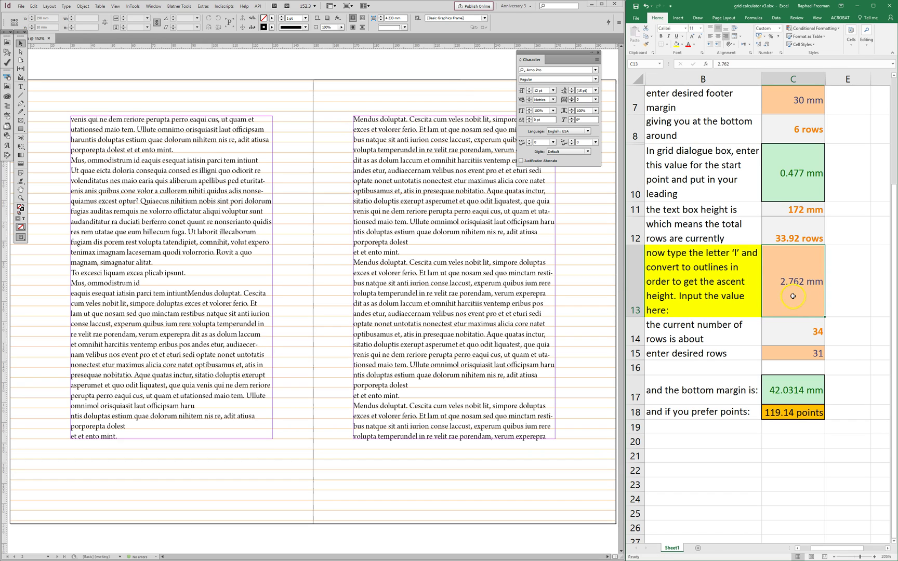
pyautogui.write('0')
pyautogui.press('Up')
pyautogui.press('Up')
pyautogui.press('Up')
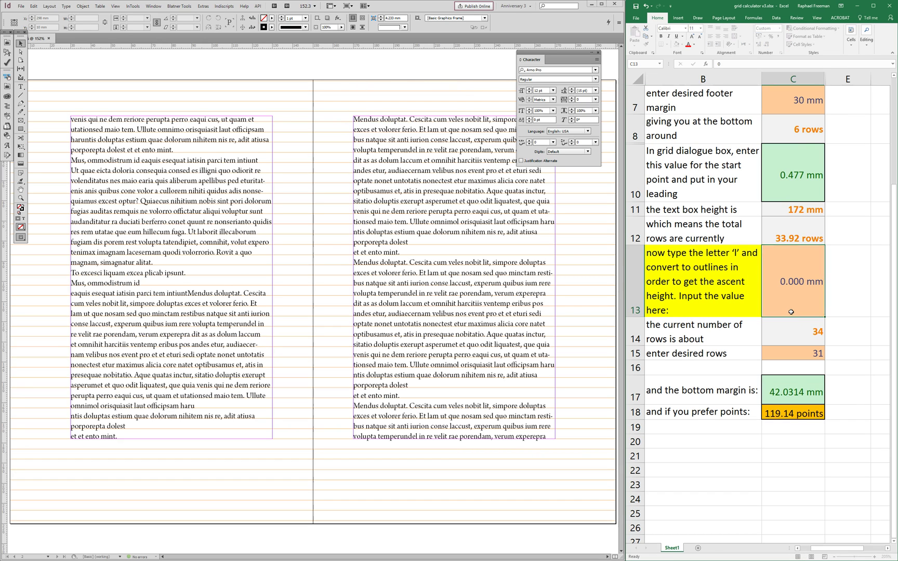
pyautogui.press('Down')
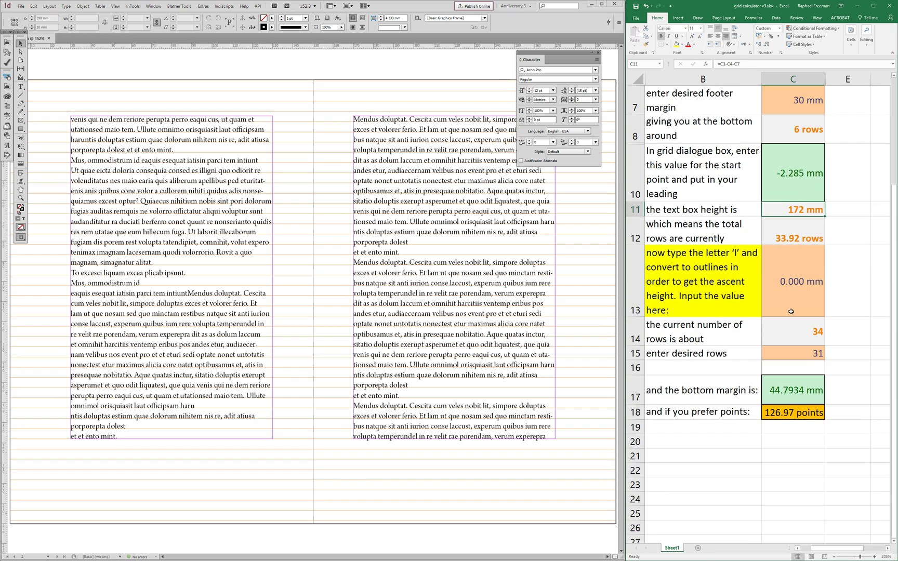
# Step: Reset the document height, top margin, leading and footer margin in cells C3, C4, C5 and C7 to 0
pyautogui.scroll(2, 791, 312)
pyautogui.click(797, 140)
pyautogui.write('0')
pyautogui.press('Return')
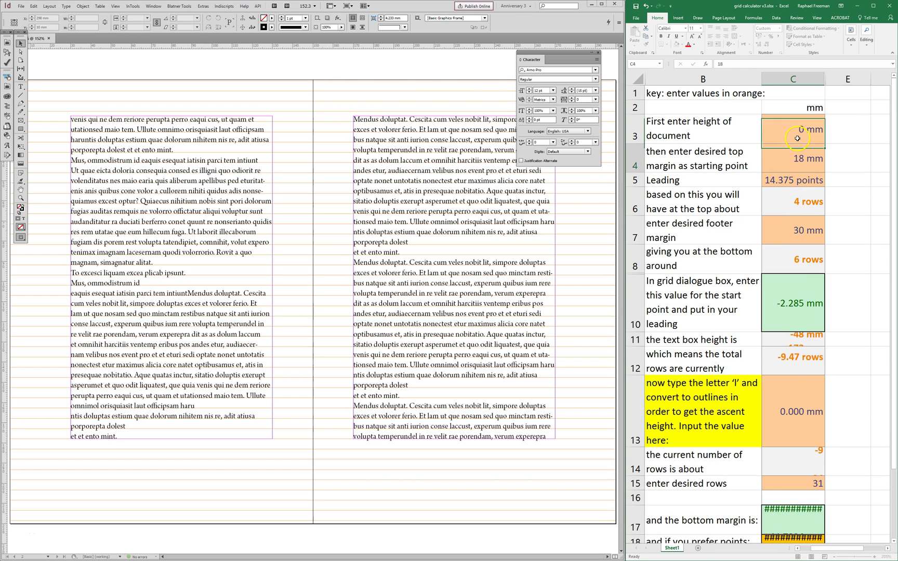
pyautogui.write('0')
pyautogui.press('Return')
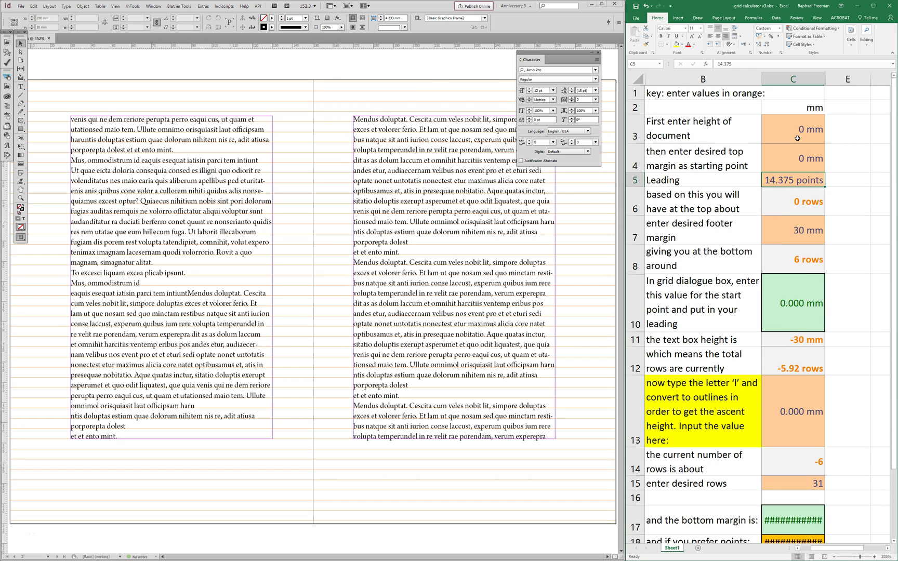
pyautogui.write('0')
pyautogui.press('Return')
pyautogui.press('Return')
pyautogui.write('0')
pyautogui.press('Return')
# Step: Set the desired rows in cell C15 to 33
pyautogui.scroll(-5, 864, 276)
pyautogui.scroll(2, 831, 287)
pyautogui.scroll(2, 811, 289)
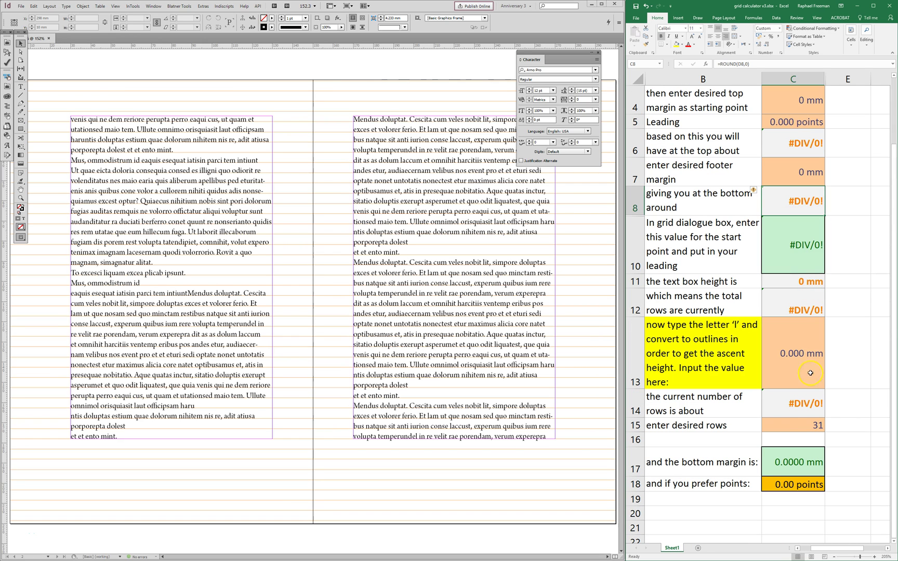
pyautogui.click(794, 426)
pyautogui.write('33')
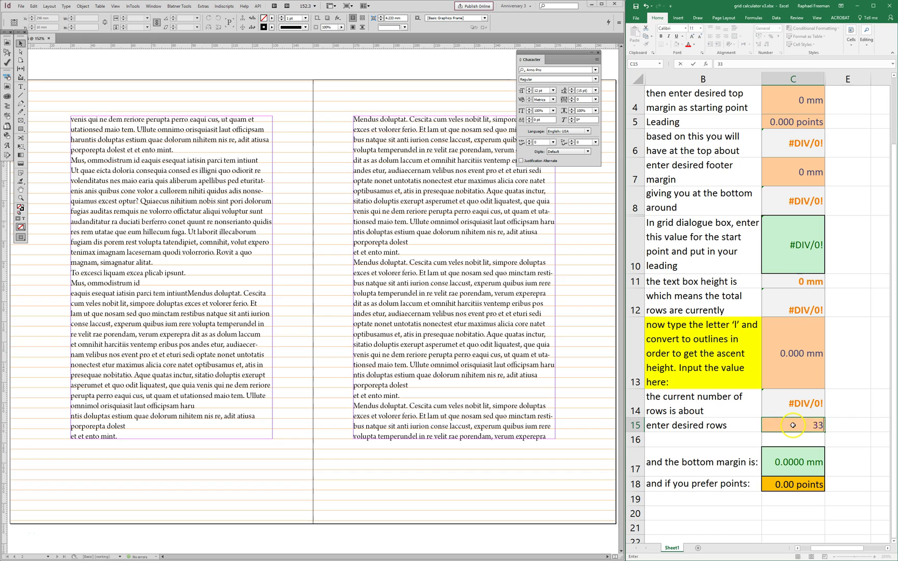
pyautogui.press('Return')
pyautogui.click(300, 210)
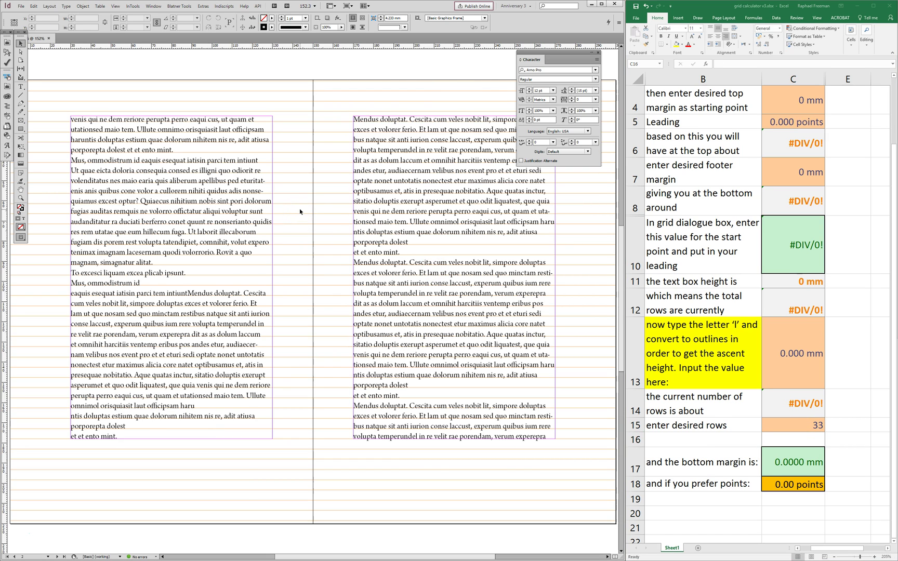
pyautogui.moveTo(300, 211); pyautogui.dragTo(267, 136)
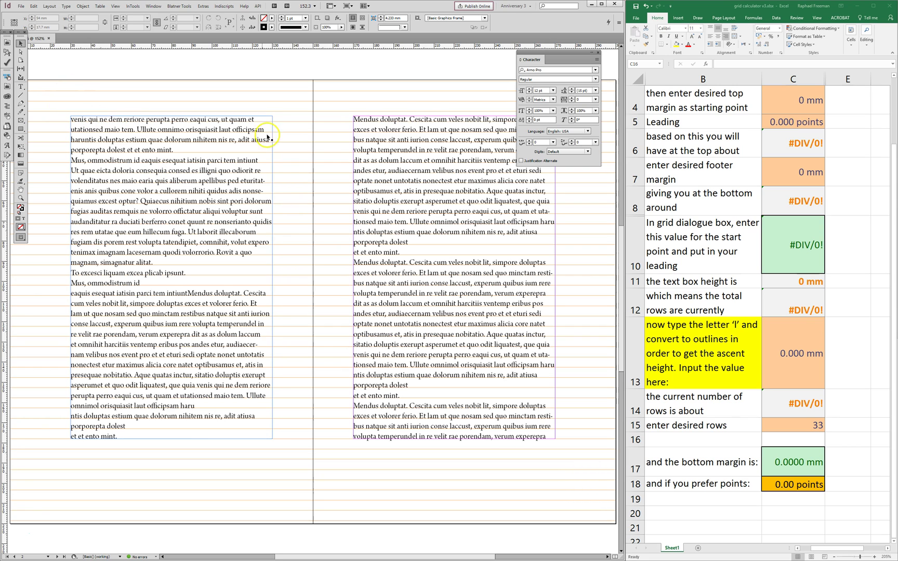
pyautogui.click(759, 10)
pyautogui.click(278, 120)
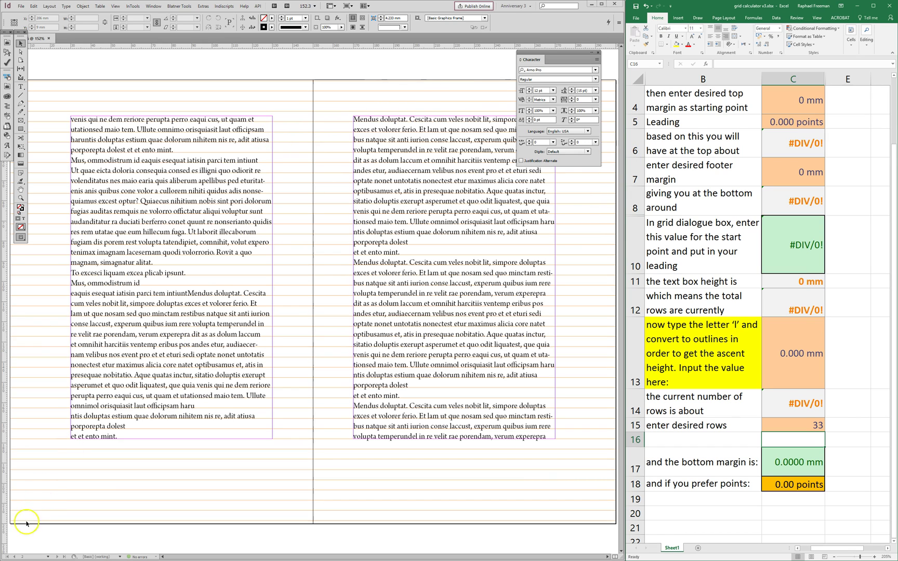